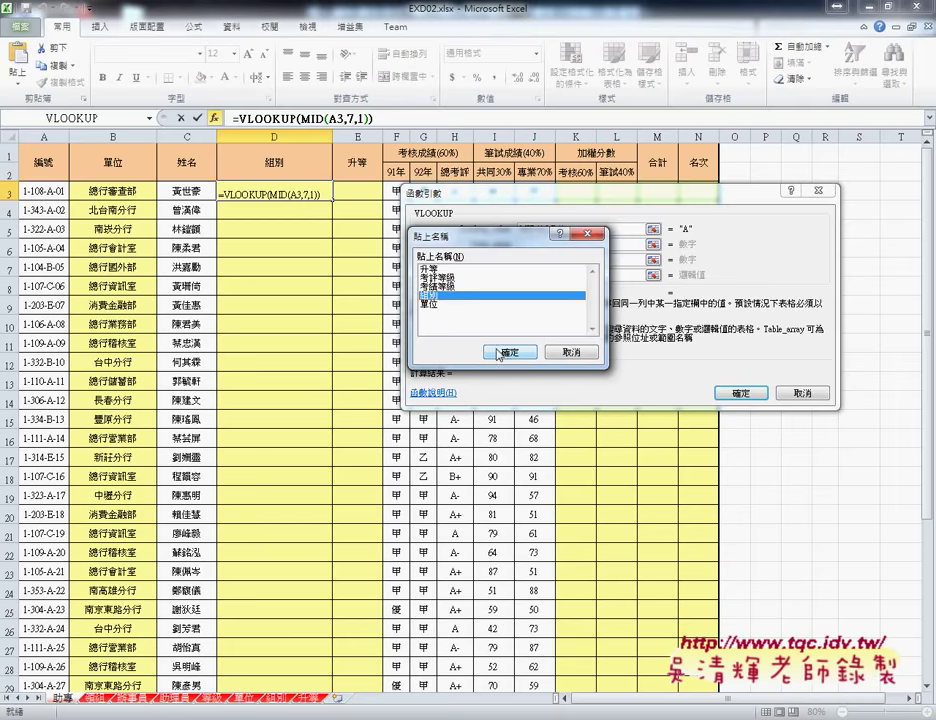
Complete D3's VLOOKUP with table 組別, column index 2 and exact match 0
{"action": "left_click", "coordinate": [509, 352]}
{"action": "left_click", "coordinate": [540, 261]}
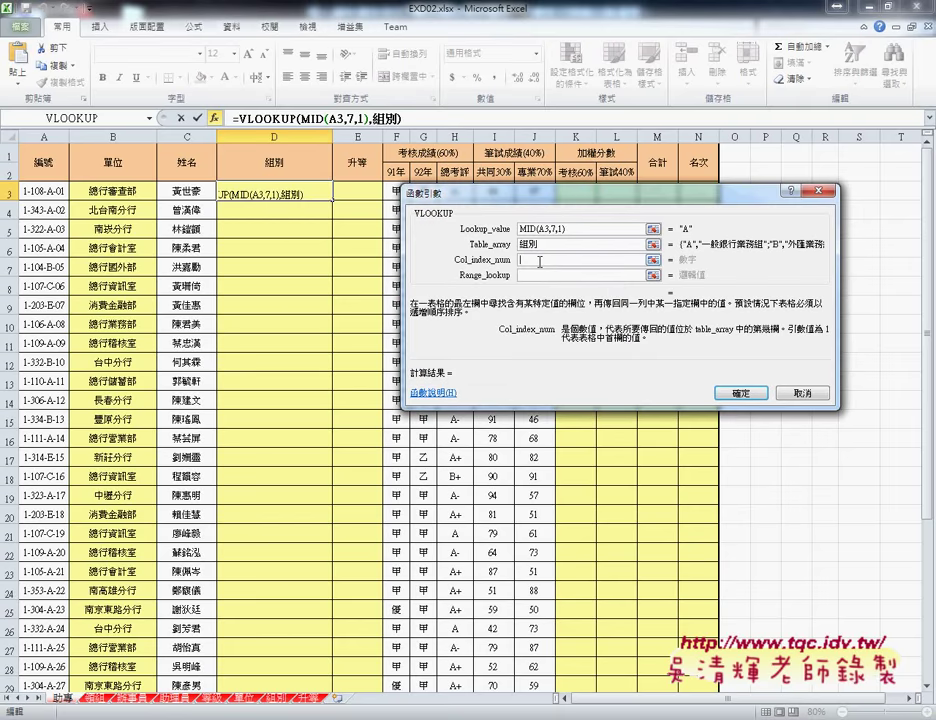
{"action": "type", "text": "2"}
{"action": "left_click", "coordinate": [540, 276]}
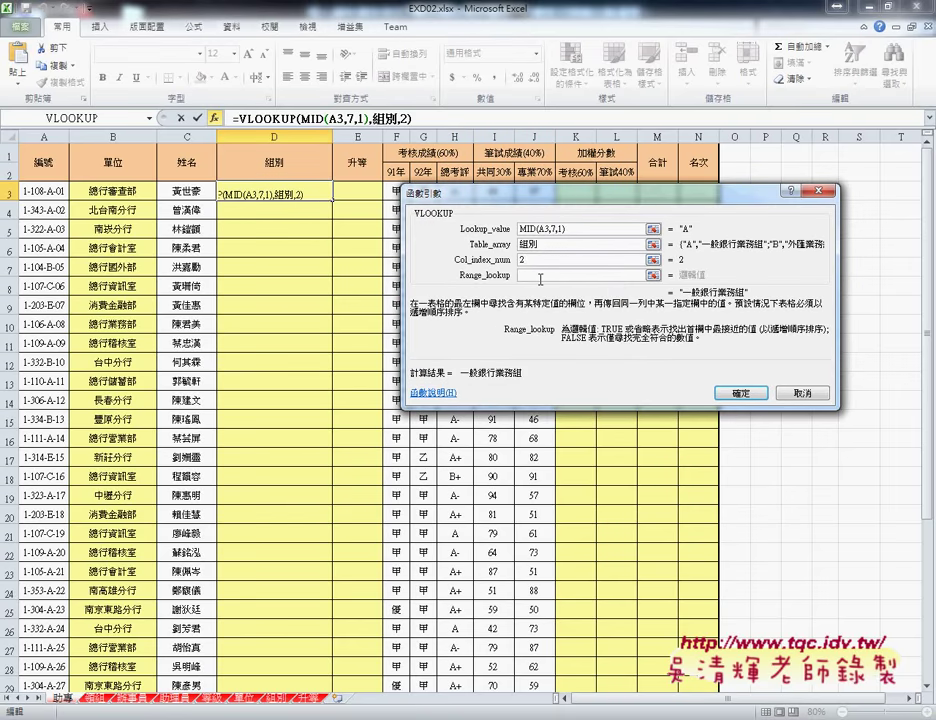
{"action": "type", "text": "0"}
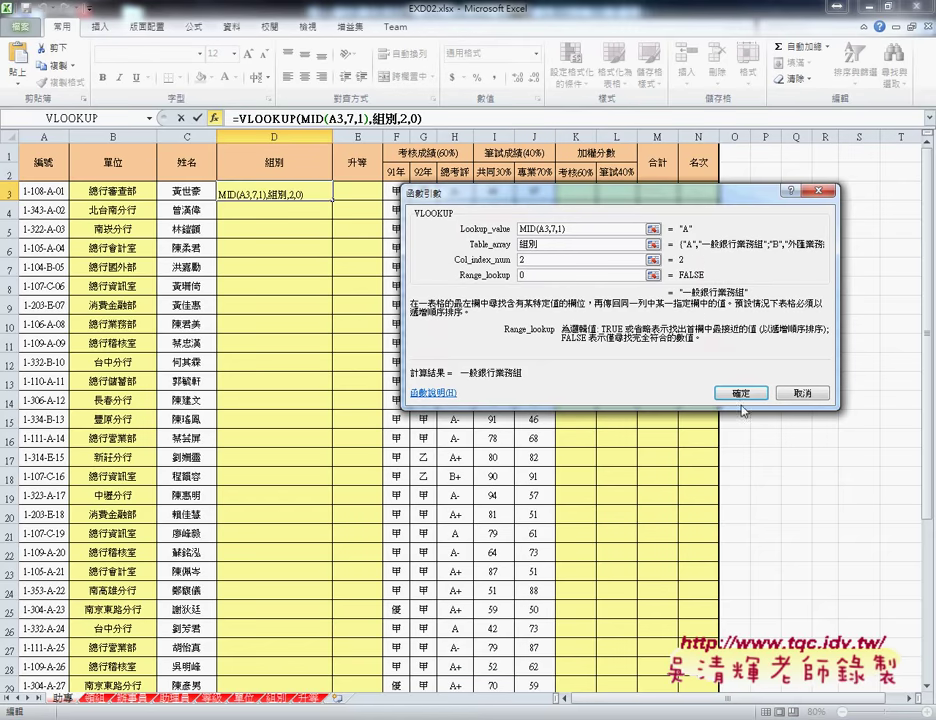
Enter the D3 formula, fill it down the 組別 column, then select E3
{"action": "left_click", "coordinate": [740, 393]}
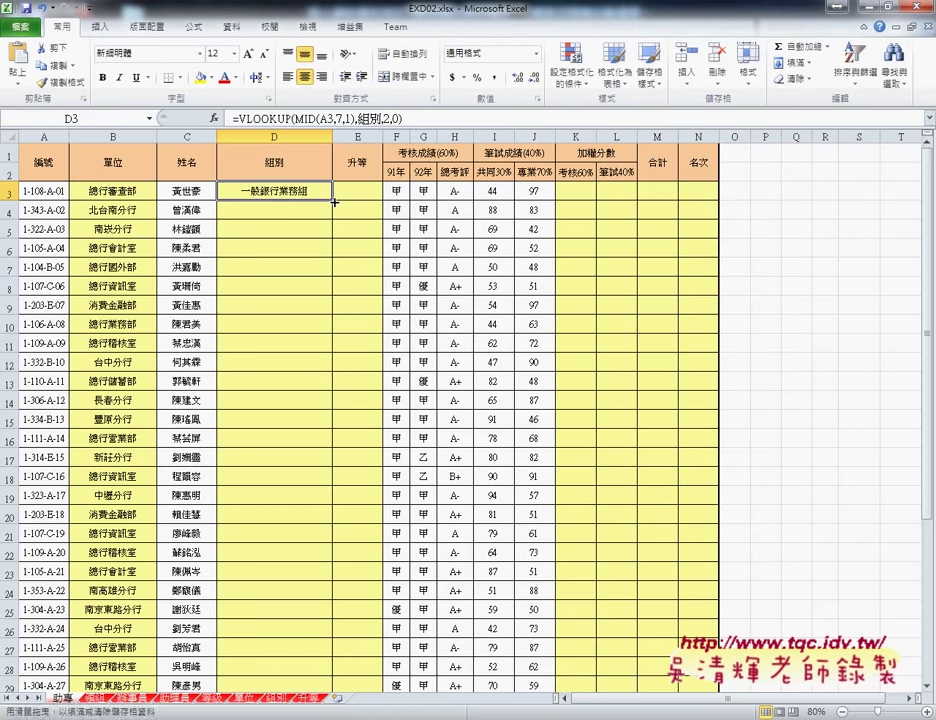
{"action": "double_click", "coordinate": [332, 199]}
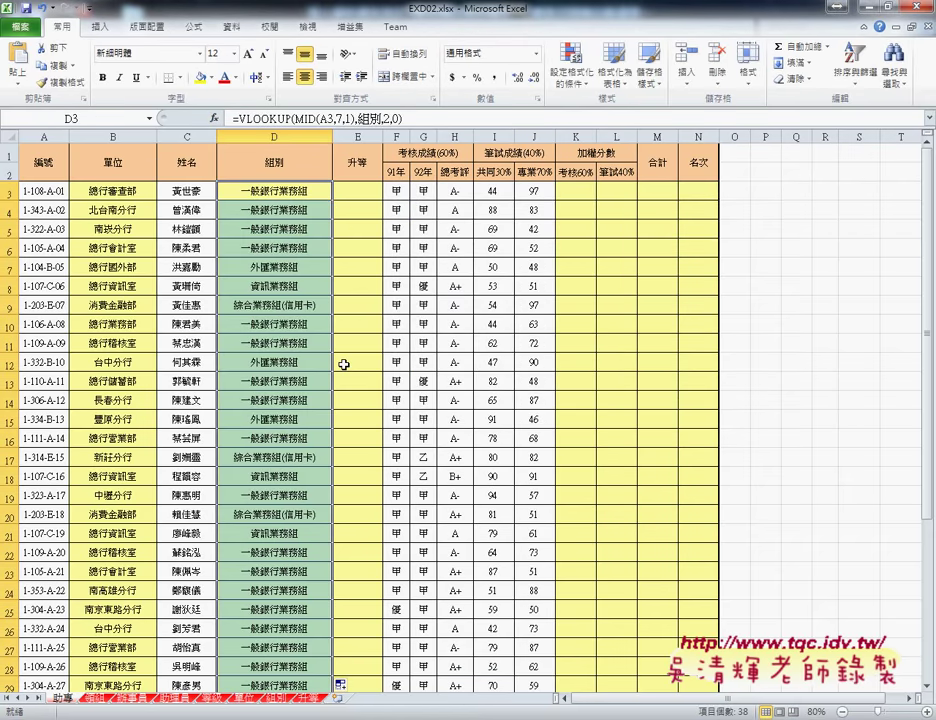
{"action": "left_click", "coordinate": [362, 191]}
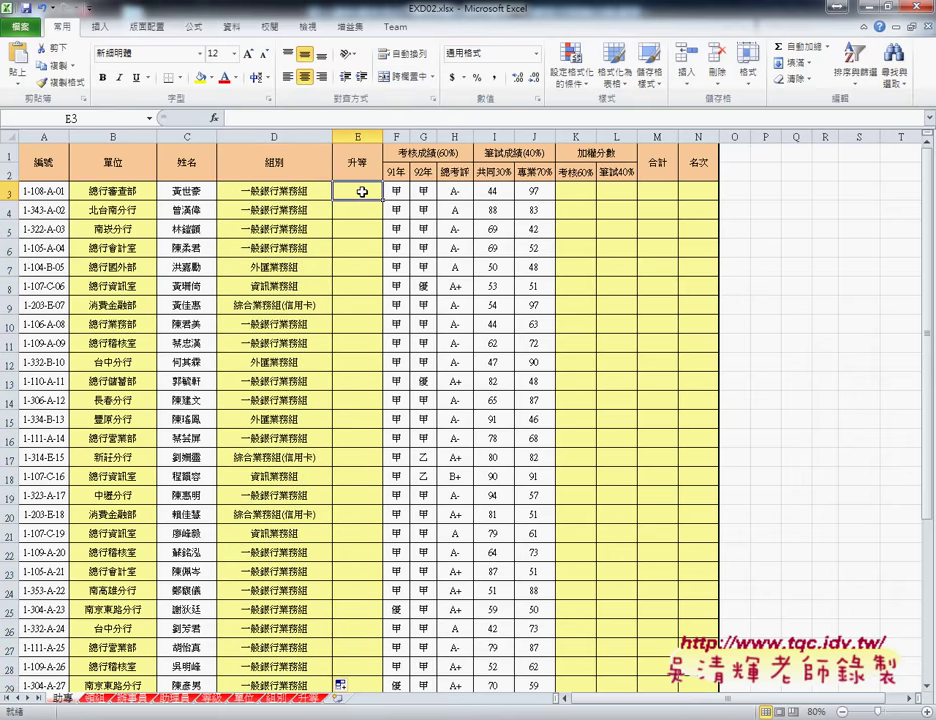
Check the codes on the 升等 sheet, return to 助專, and start a function in E3
{"action": "left_click", "coordinate": [310, 698]}
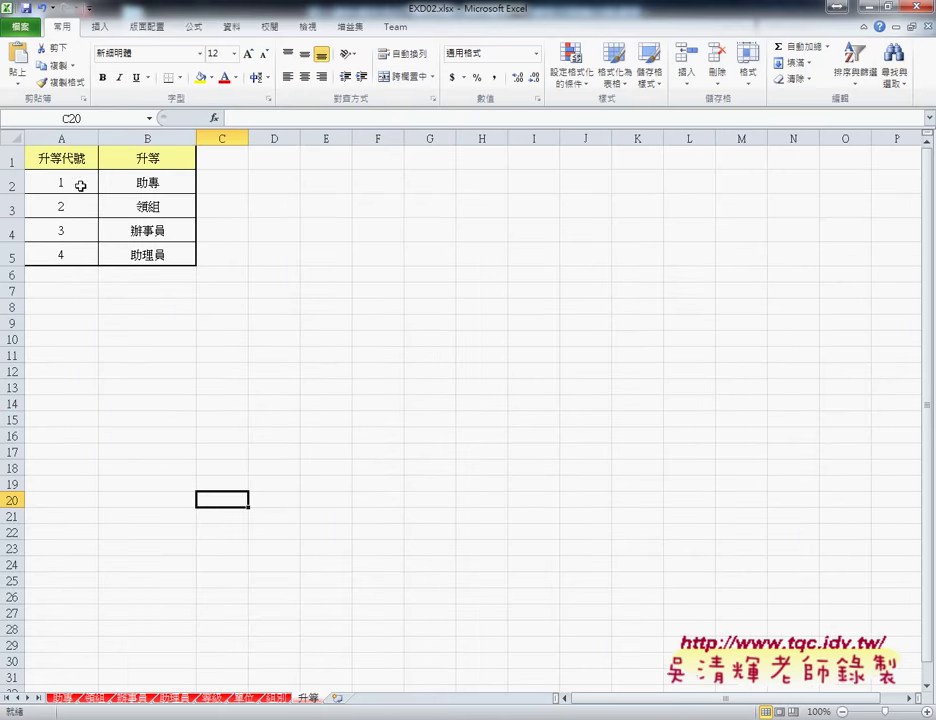
{"action": "left_click", "coordinate": [63, 699]}
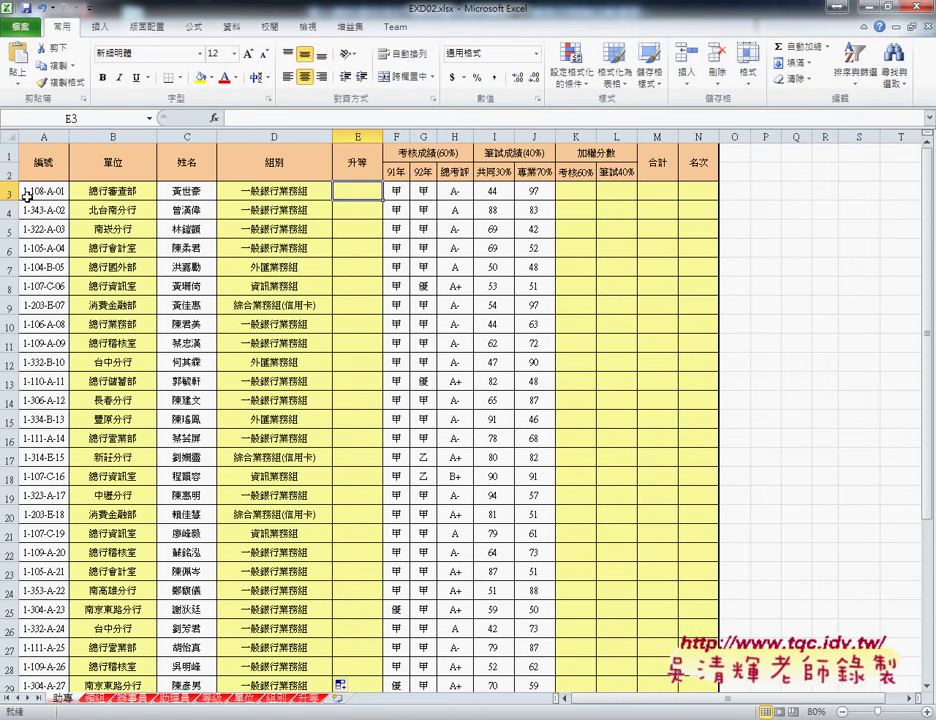
{"action": "left_click", "coordinate": [213, 118]}
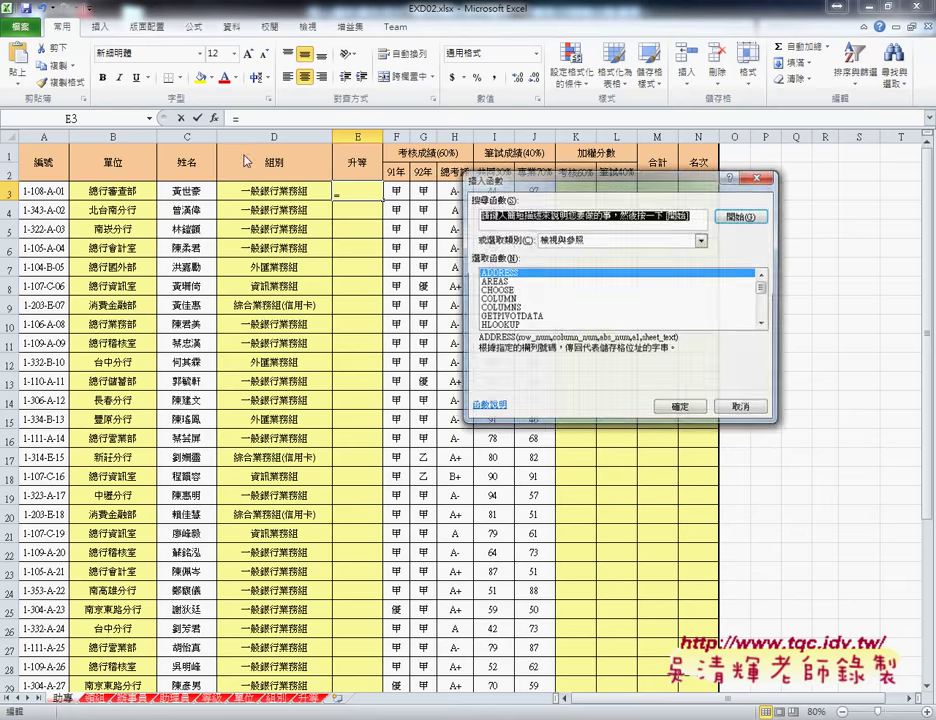
Pick LEFT from the 文字 function category and insert it into E3
{"action": "left_click", "coordinate": [665, 245]}
{"action": "left_click", "coordinate": [627, 332]}
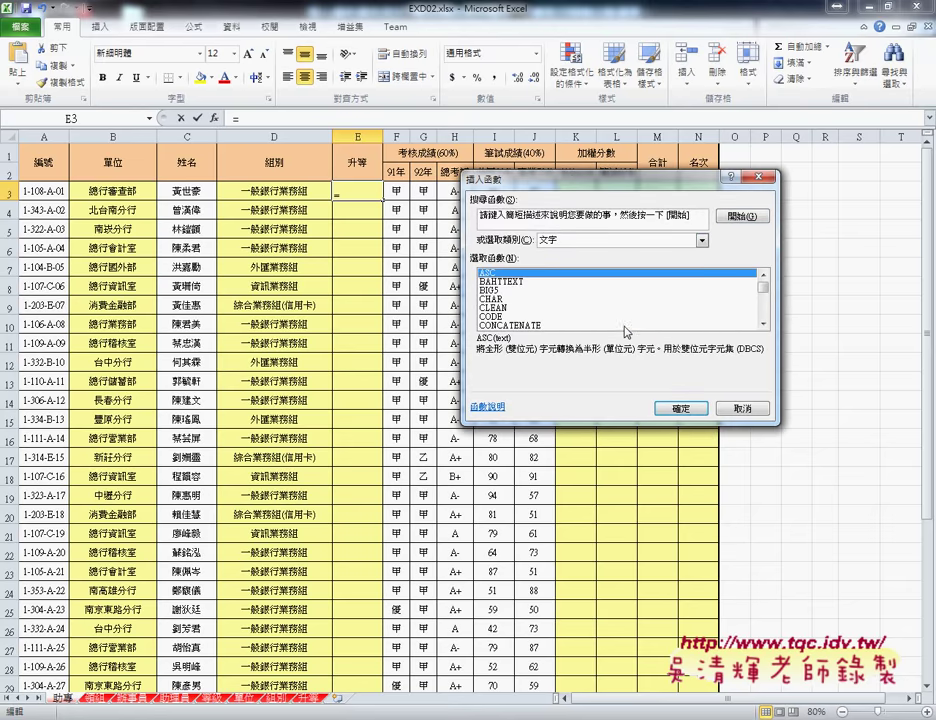
{"action": "left_click", "coordinate": [766, 325]}
{"action": "left_click", "coordinate": [766, 325]}
{"action": "left_click", "coordinate": [766, 325]}
{"action": "left_click", "coordinate": [766, 325]}
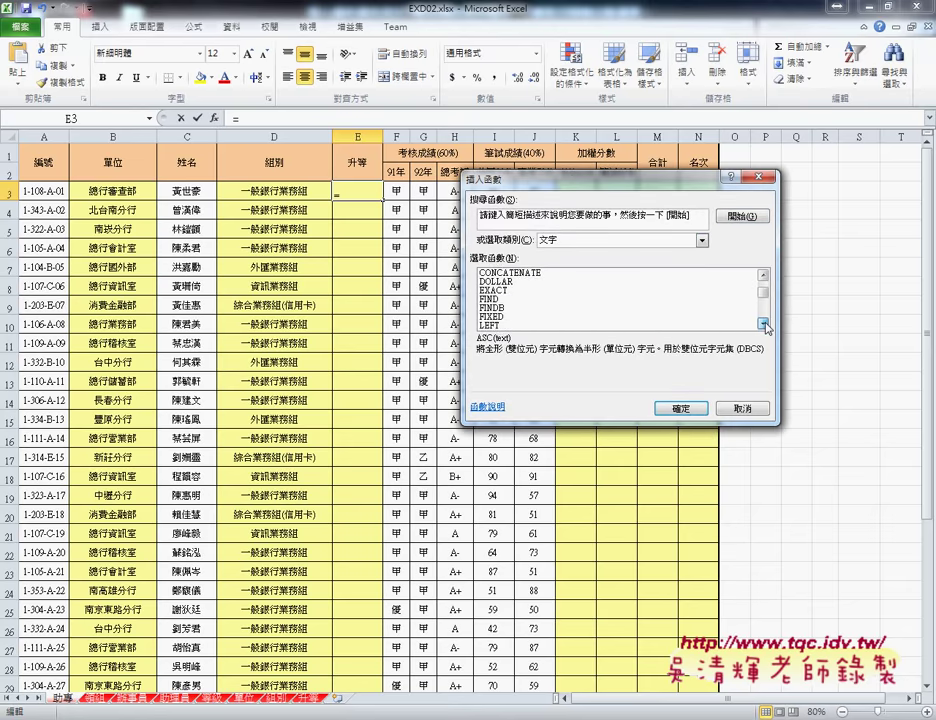
{"action": "left_click", "coordinate": [766, 325]}
{"action": "left_click", "coordinate": [766, 325]}
{"action": "left_click", "coordinate": [766, 325]}
{"action": "left_click", "coordinate": [766, 325]}
{"action": "left_click", "coordinate": [766, 325]}
{"action": "left_click", "coordinate": [766, 325]}
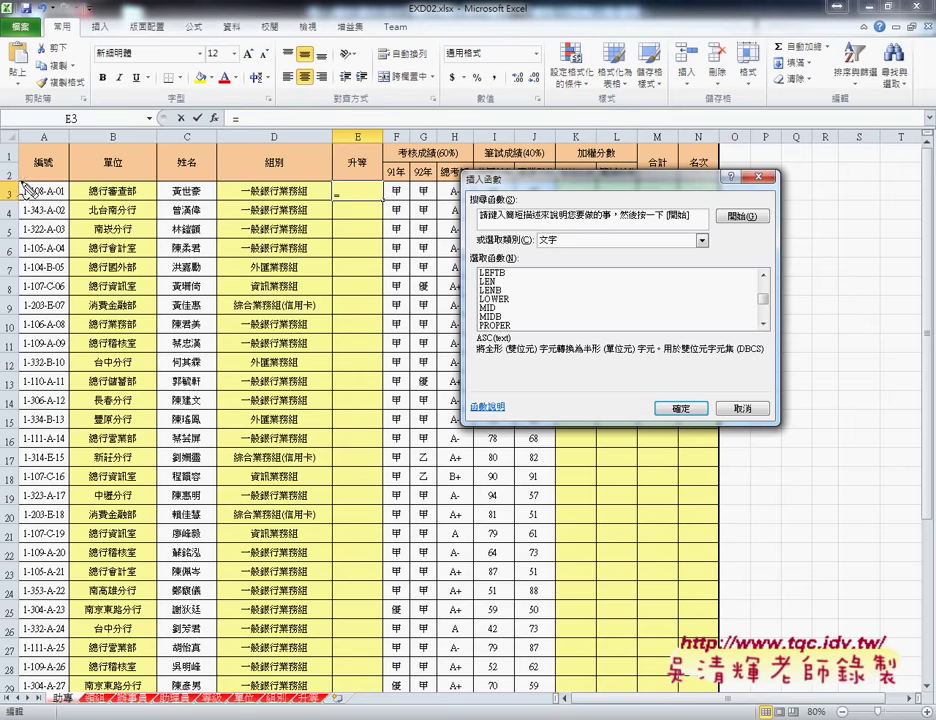
{"action": "left_click_drag", "start_coordinate": [18, 178], "coordinate": [42, 178]}
{"action": "key", "text": "Escape"}
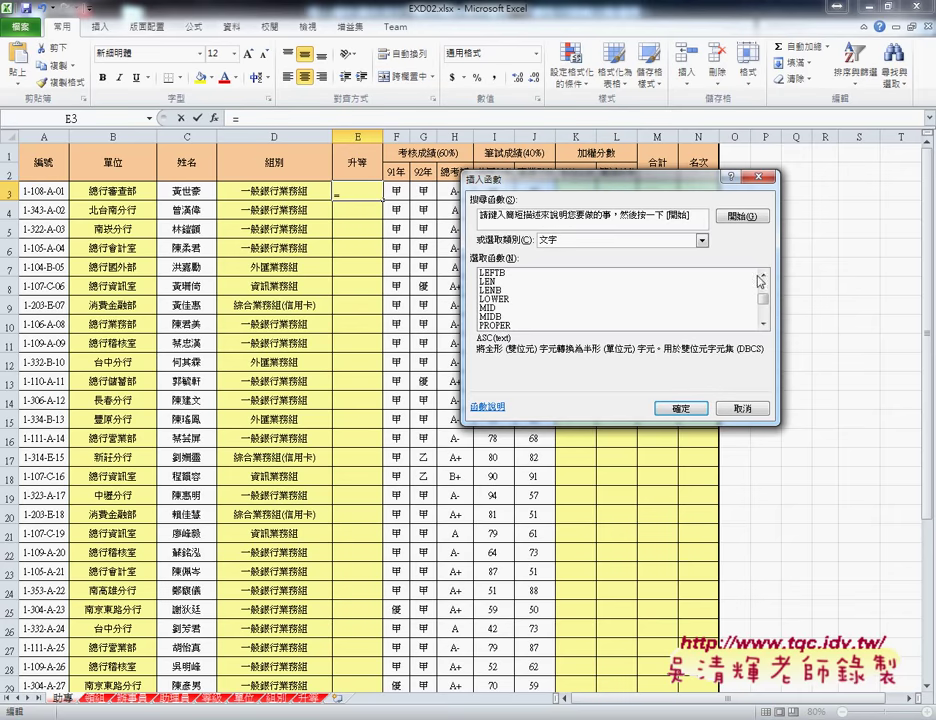
{"action": "left_click", "coordinate": [764, 275]}
{"action": "left_click", "coordinate": [764, 275]}
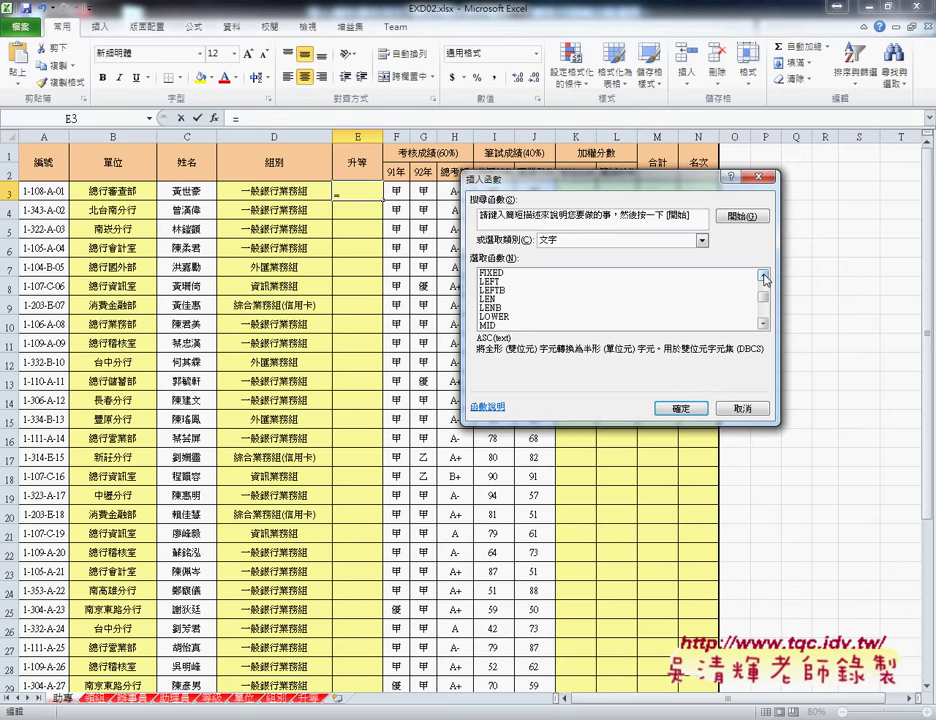
{"action": "left_click", "coordinate": [491, 283]}
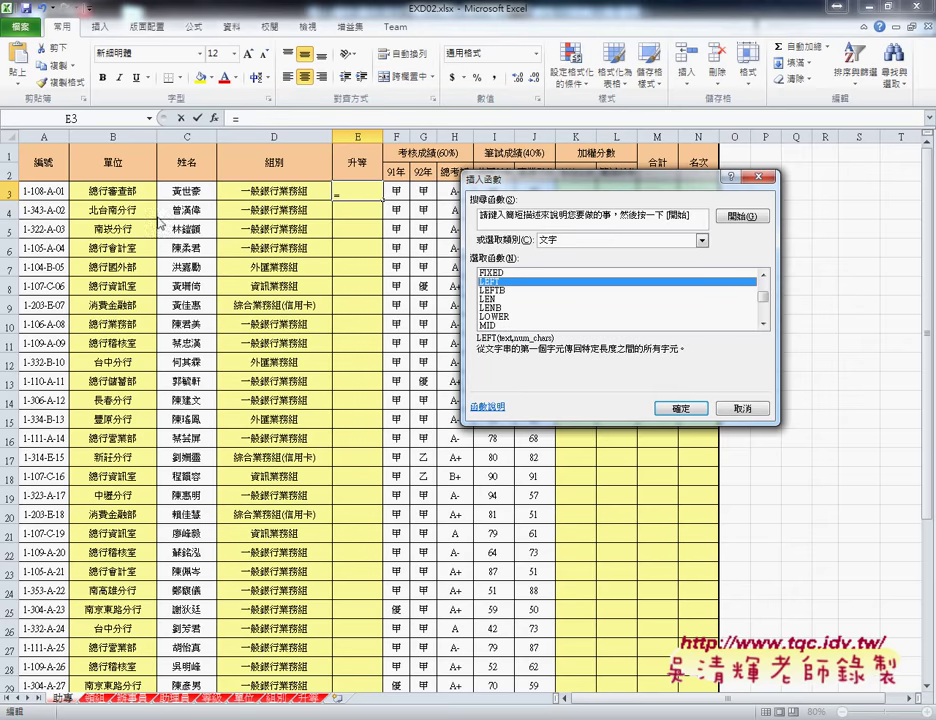
{"action": "left_click", "coordinate": [700, 409]}
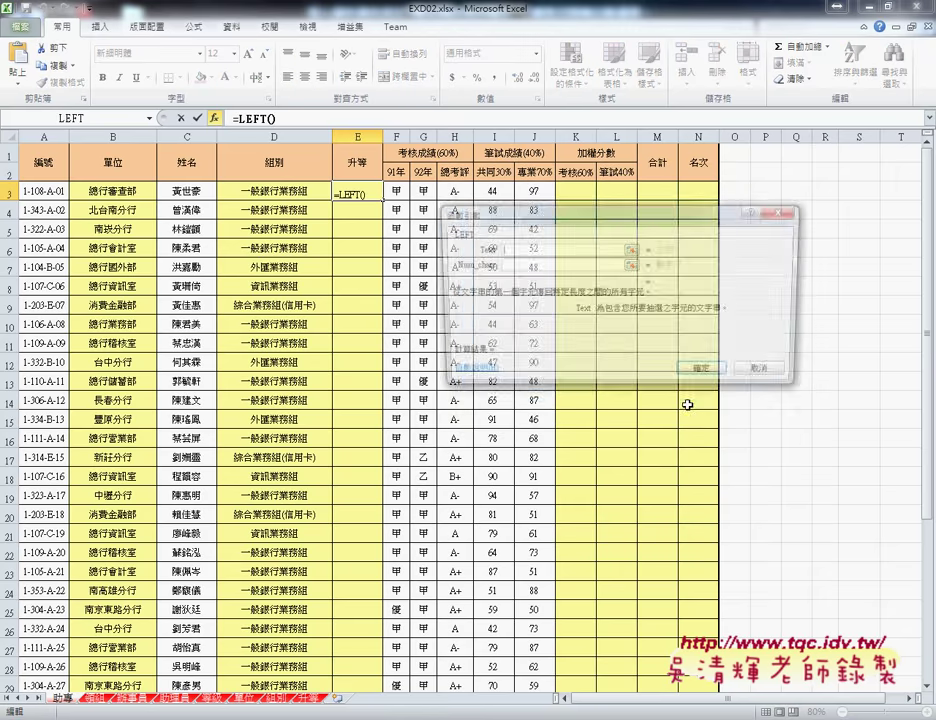
Set LEFT's Text to A3 and Num_chars to 1, giving =LEFT(A3,1) in E3
{"action": "left_click", "coordinate": [38, 193]}
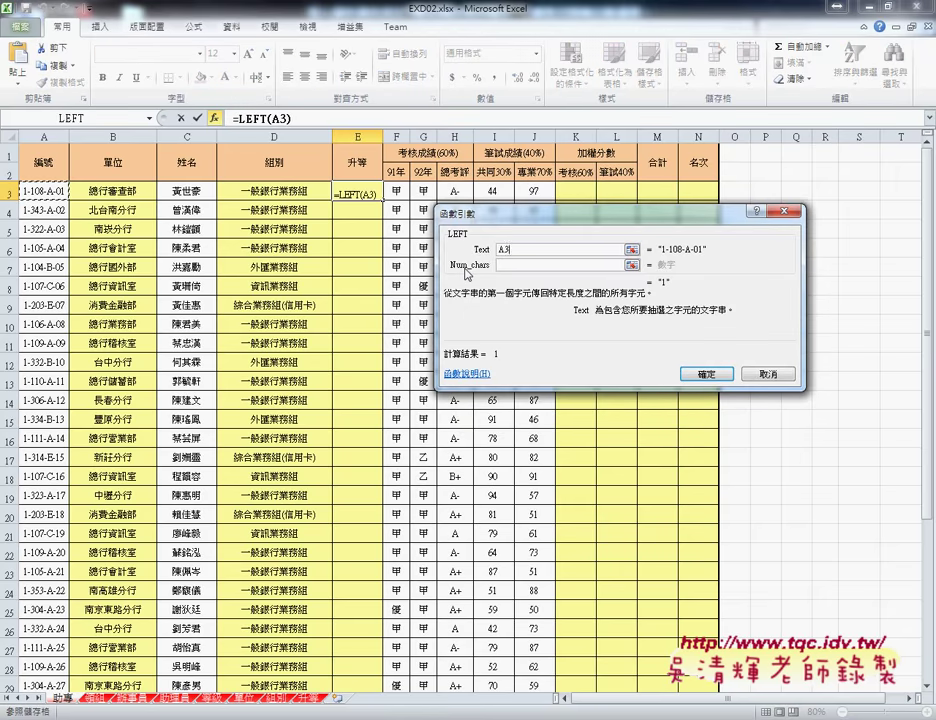
{"action": "left_click", "coordinate": [514, 267]}
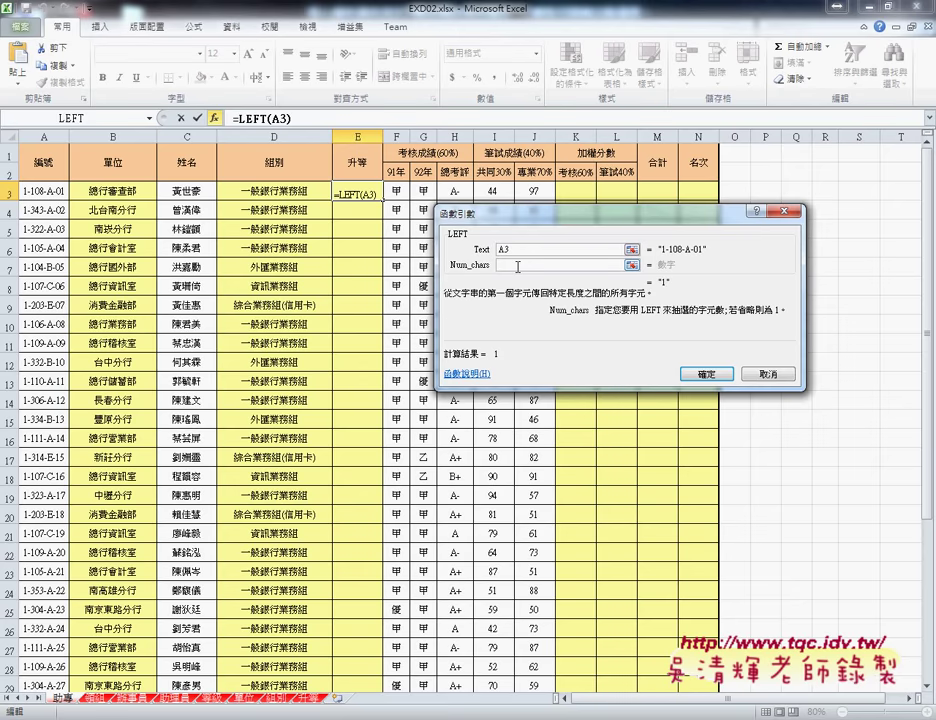
{"action": "type", "text": "1"}
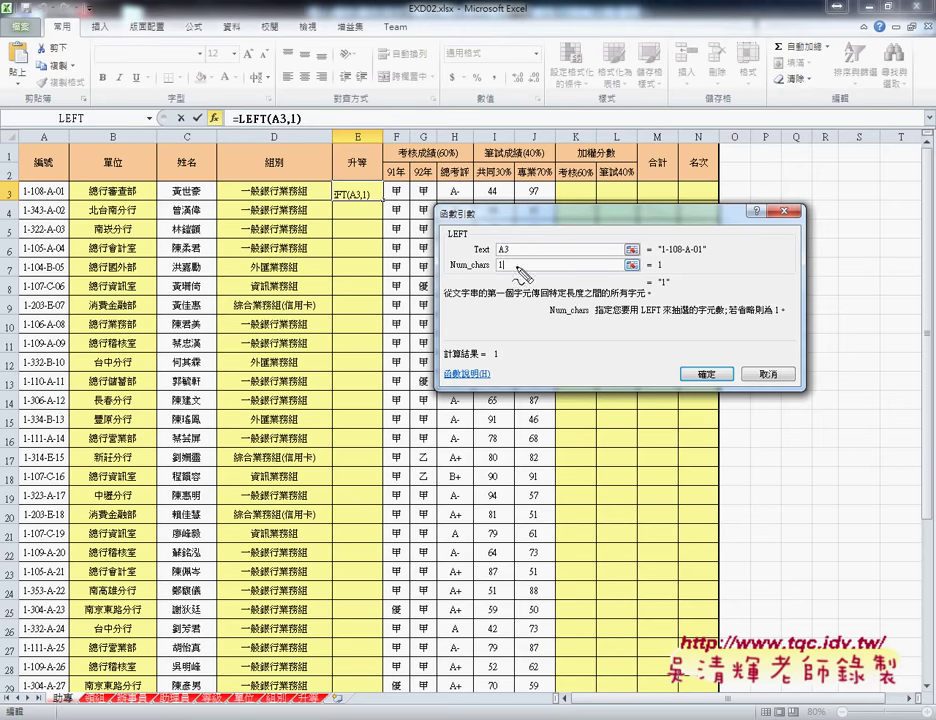
{"action": "left_click_drag", "start_coordinate": [648, 282], "coordinate": [676, 296]}
{"action": "key", "text": "Escape"}
{"action": "left_click", "coordinate": [706, 374]}
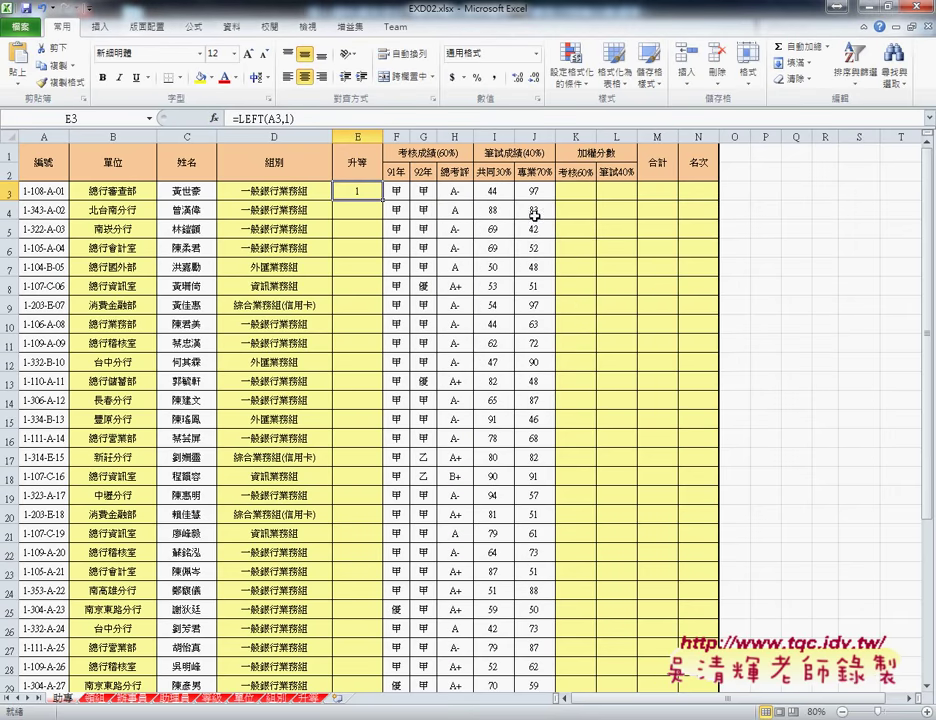
Cut LEFT(A3,1) from E3's formula and insert VLOOKUP from Lookup & Reference
{"action": "left_click_drag", "start_coordinate": [317, 124], "coordinate": [232, 118]}
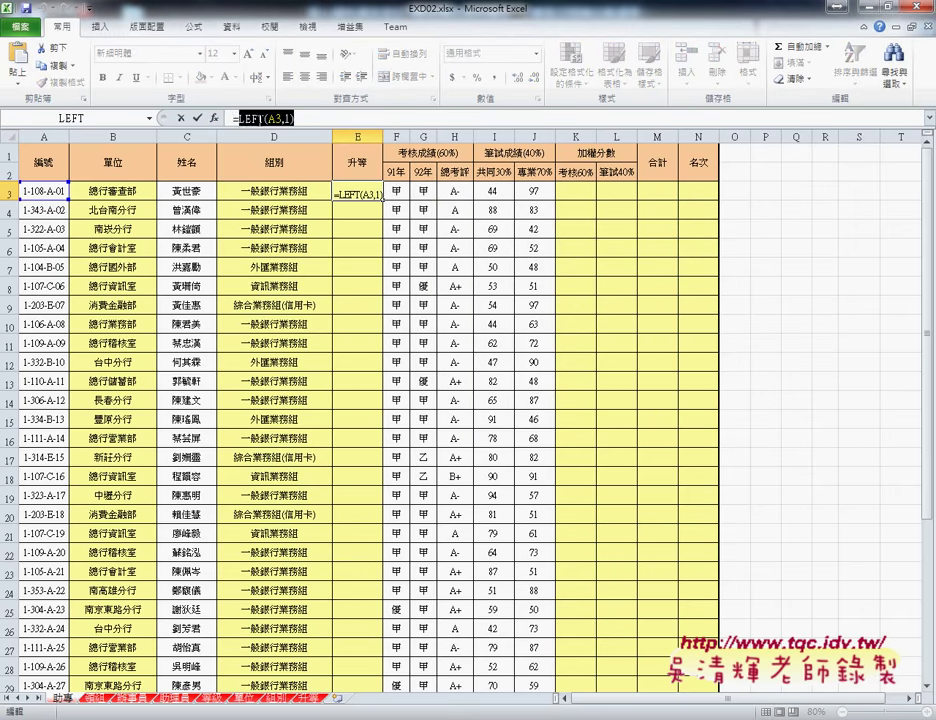
{"action": "right_click", "coordinate": [262, 125]}
{"action": "left_click", "coordinate": [266, 130]}
{"action": "left_click", "coordinate": [215, 118]}
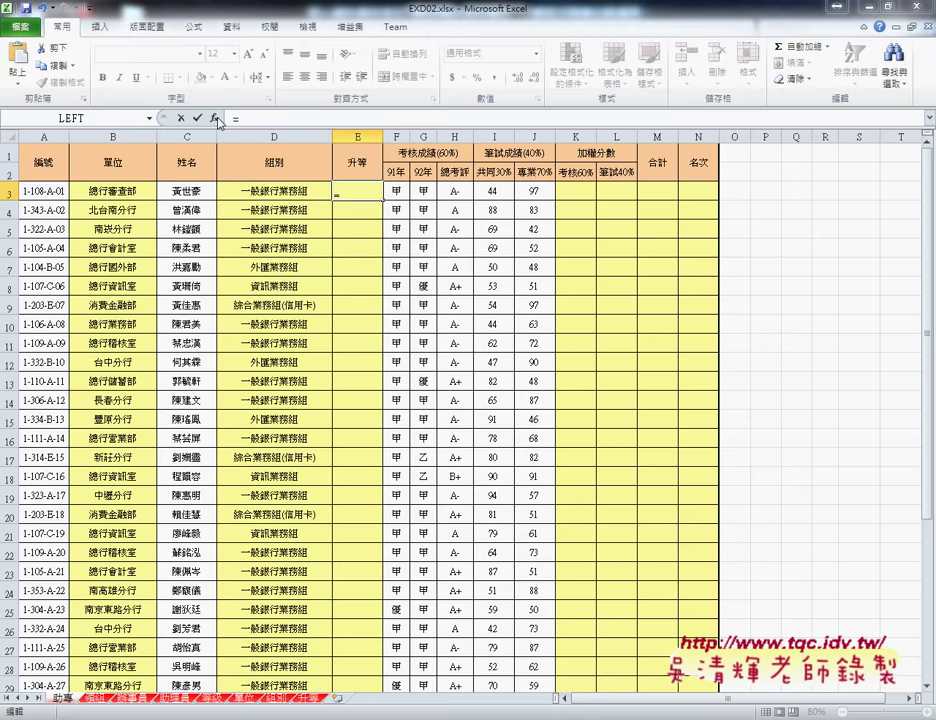
{"action": "left_click", "coordinate": [551, 243]}
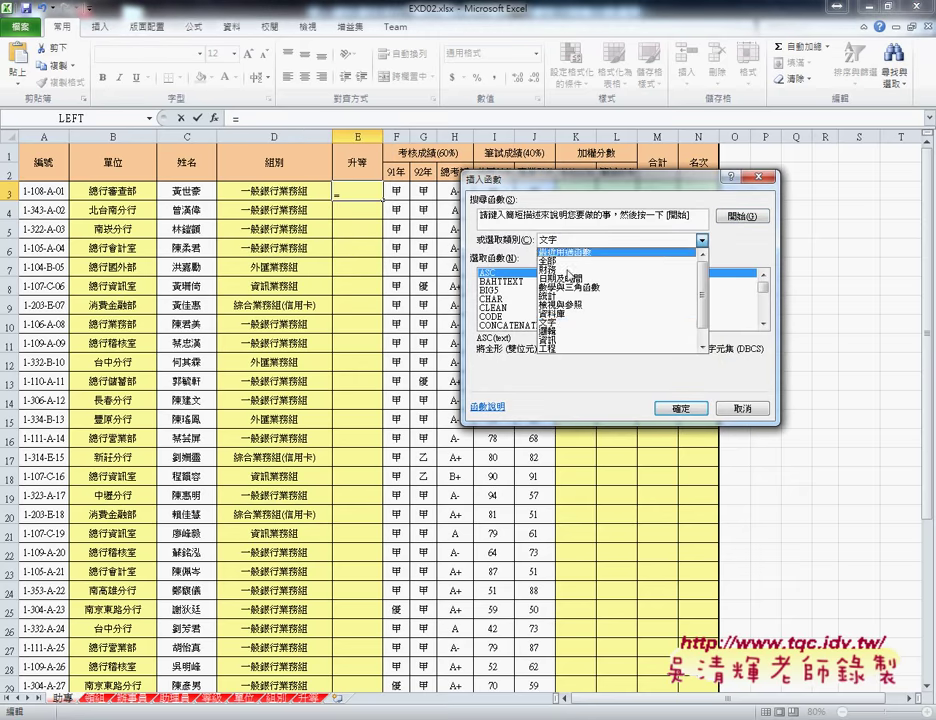
{"action": "left_click", "coordinate": [558, 303]}
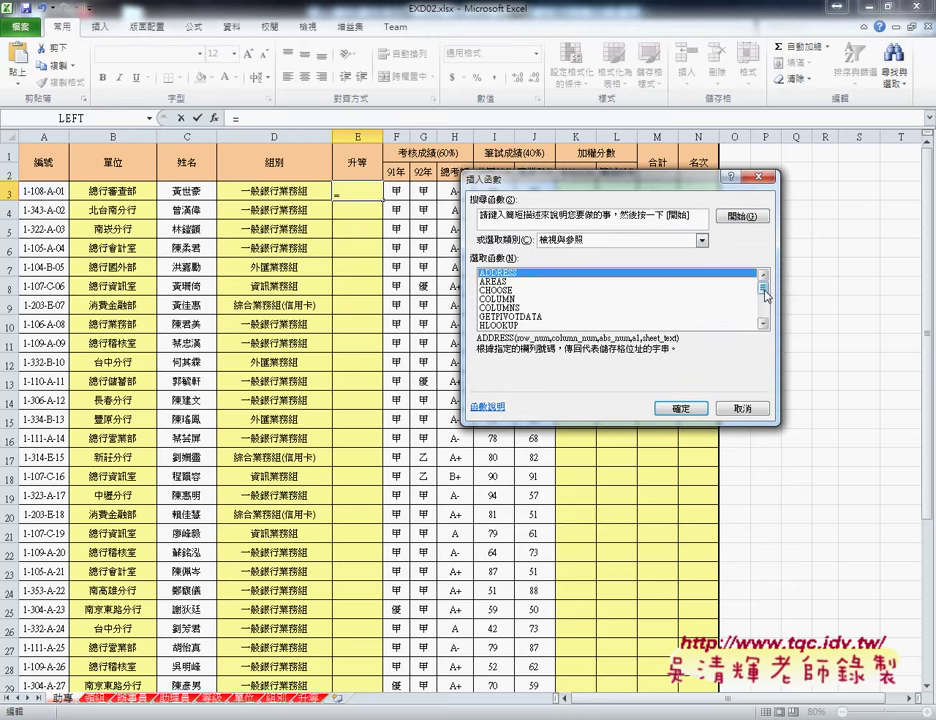
{"action": "left_click_drag", "start_coordinate": [763, 287], "coordinate": [763, 311]}
{"action": "left_click", "coordinate": [540, 316]}
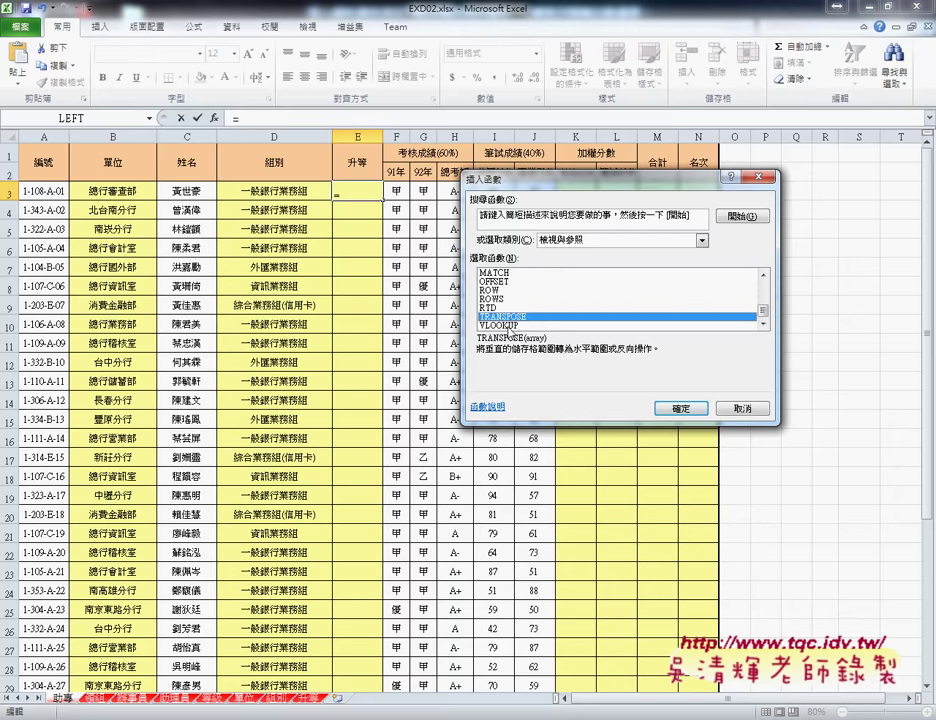
{"action": "double_click", "coordinate": [498, 325]}
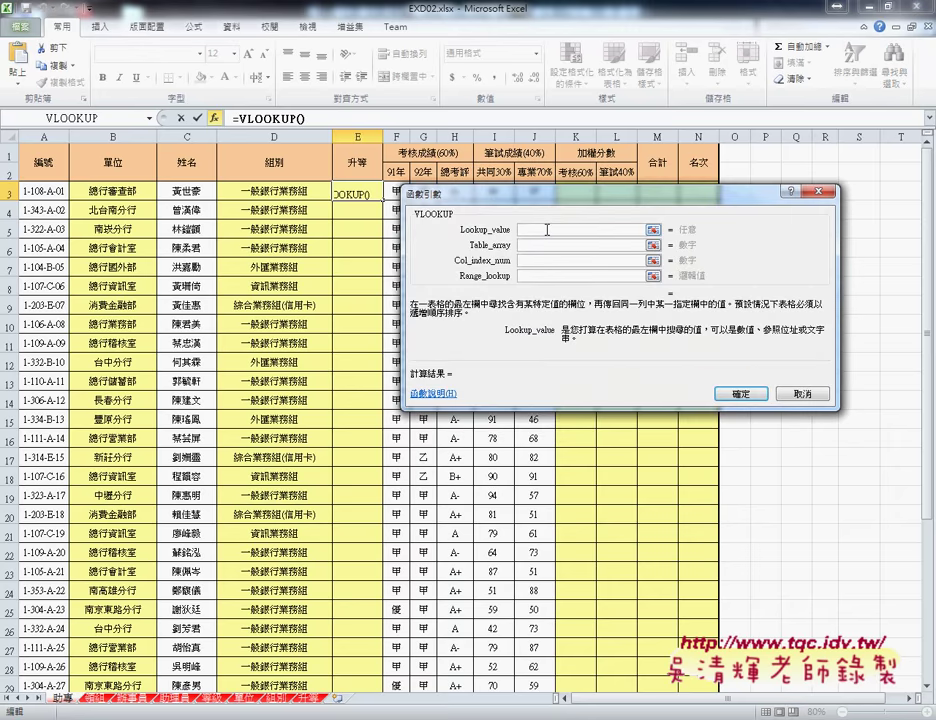
Fill VLOOKUP with lookup value LEFT(A3,1), table 升等 via F3, column 2, match 0
{"action": "type", "text": "LEFT(A3,1)"}
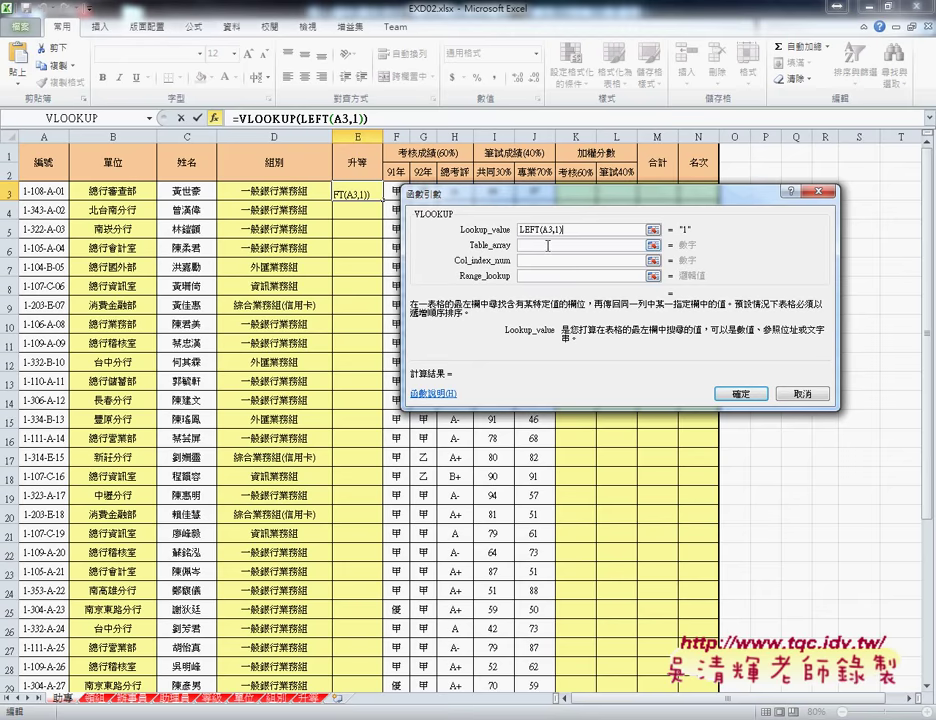
{"action": "left_click", "coordinate": [548, 245]}
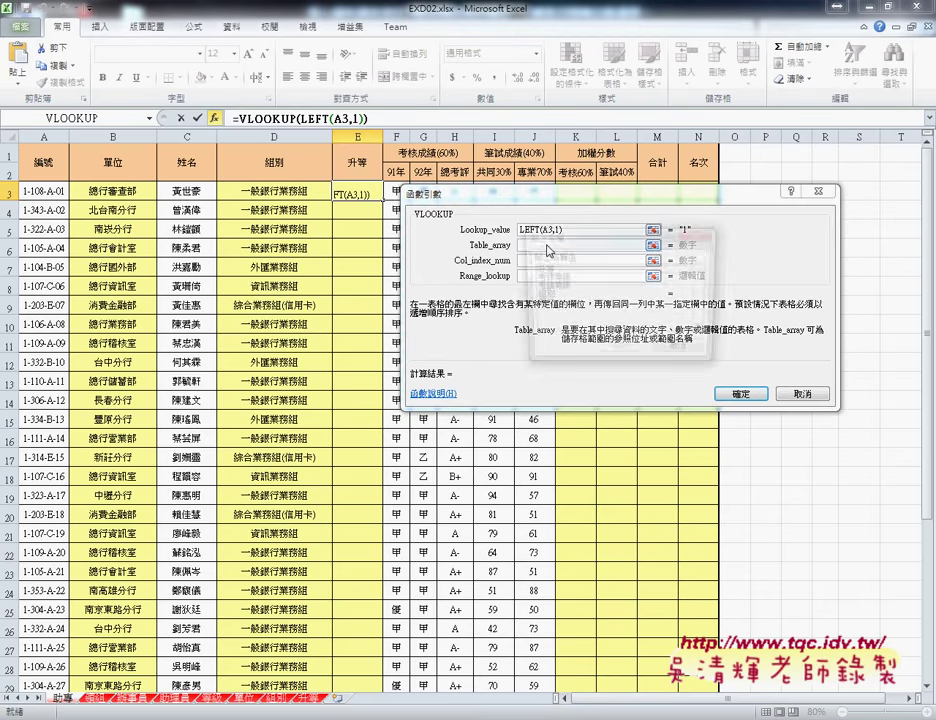
{"action": "key", "text": "F3"}
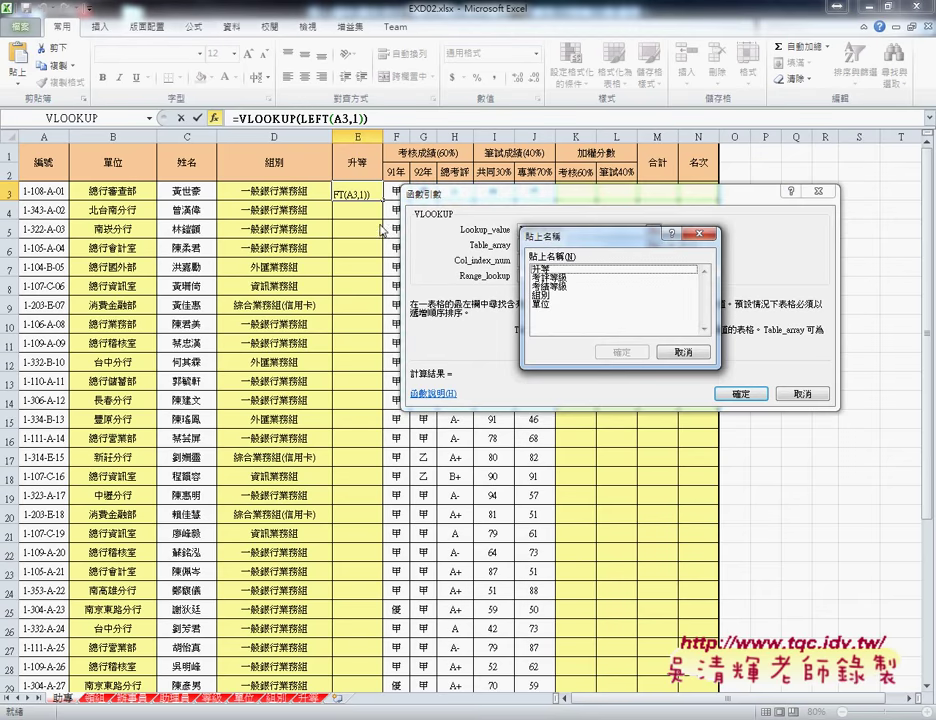
{"action": "left_click", "coordinate": [560, 268]}
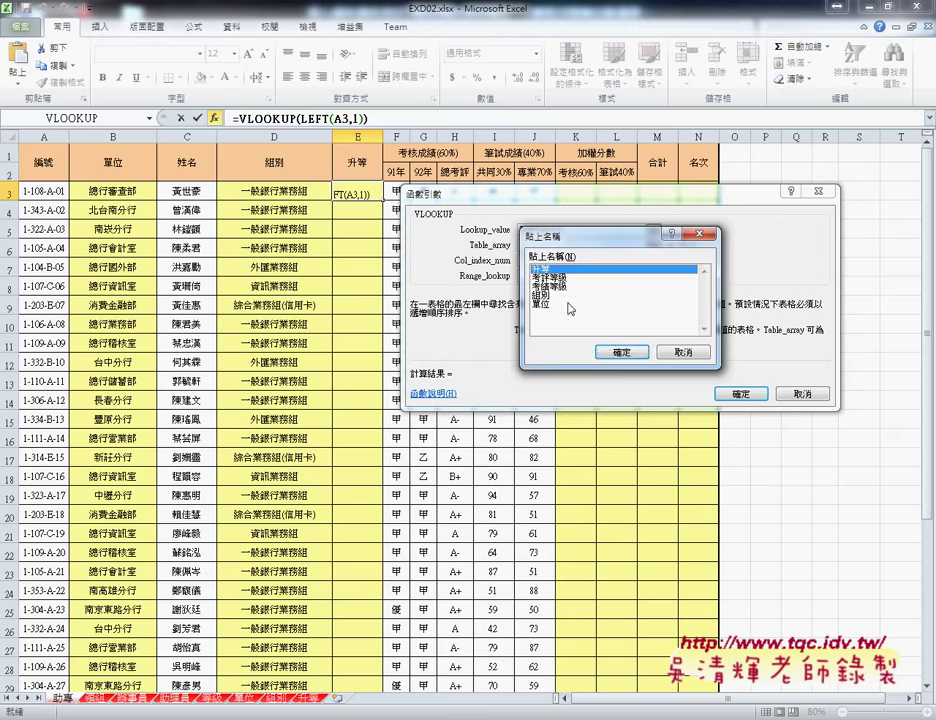
{"action": "left_click", "coordinate": [620, 353]}
{"action": "left_click", "coordinate": [546, 260]}
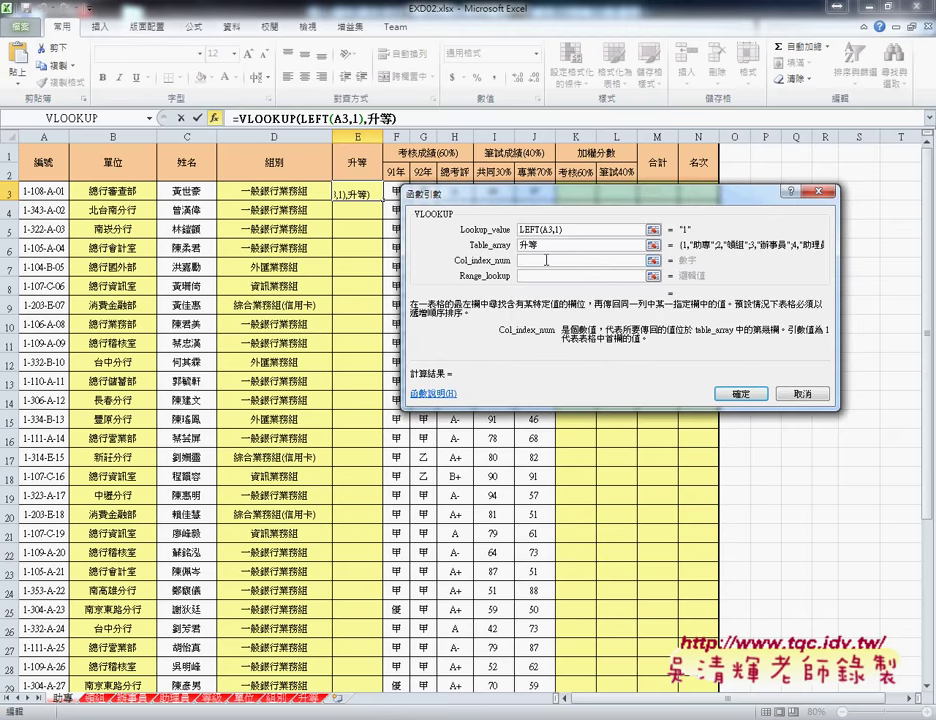
{"action": "type", "text": "2"}
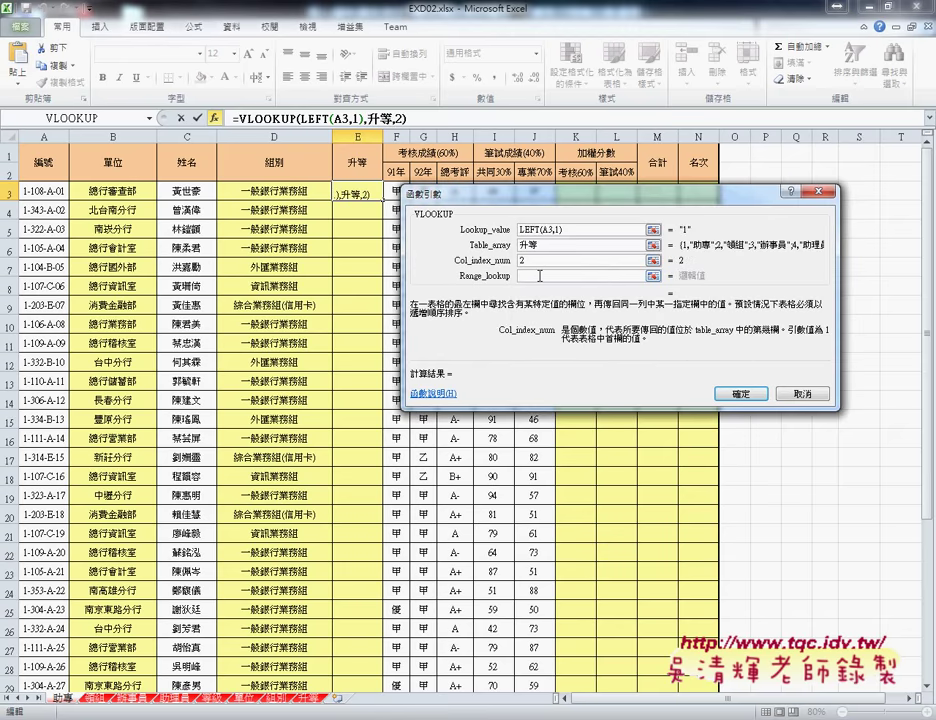
{"action": "left_click", "coordinate": [540, 275]}
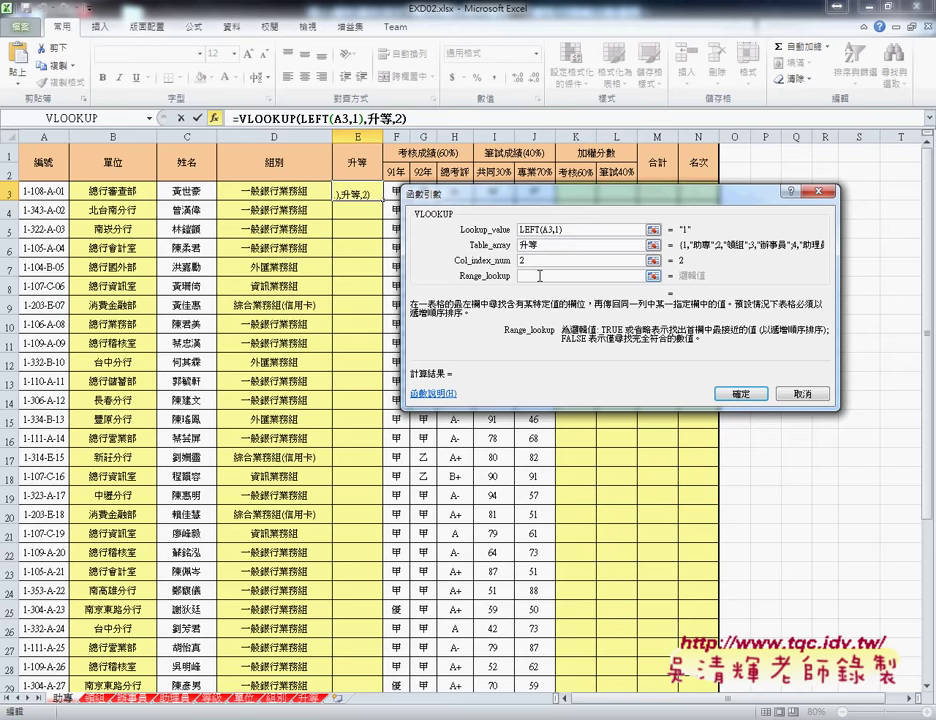
{"action": "type", "text": "0"}
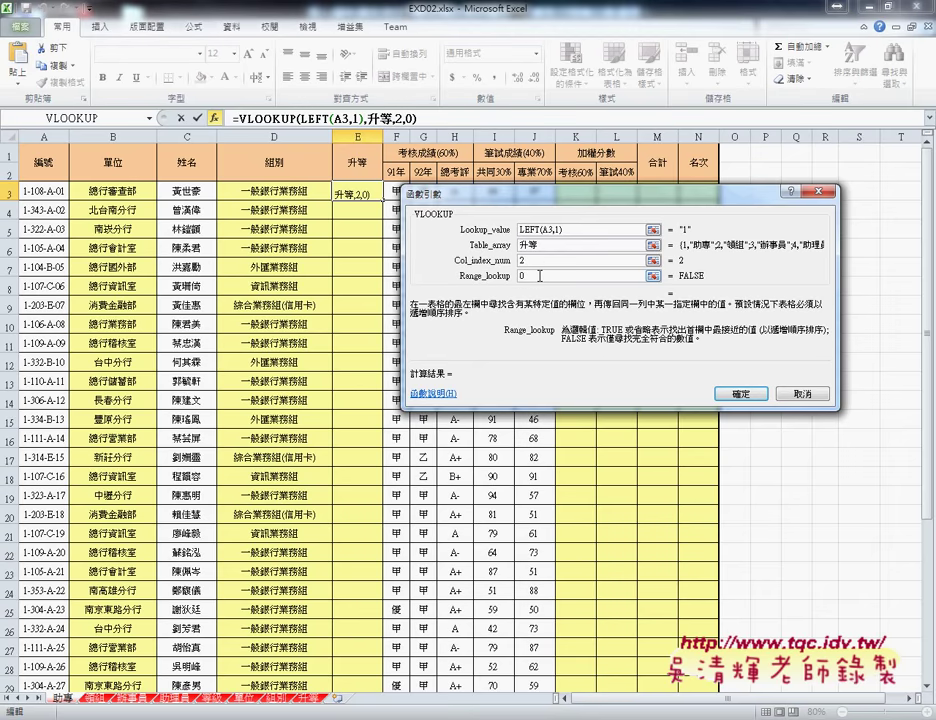
{"action": "left_click", "coordinate": [745, 394]}
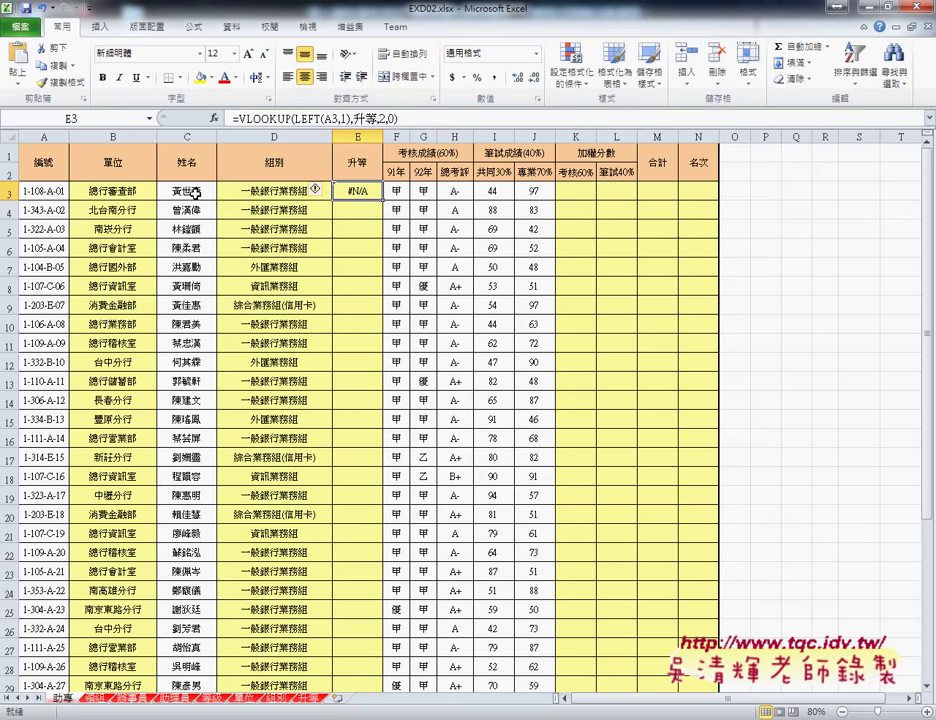
Reopen E3's VLOOKUP arguments and start annotating the lookup value mismatch
{"action": "left_click", "coordinate": [255, 117]}
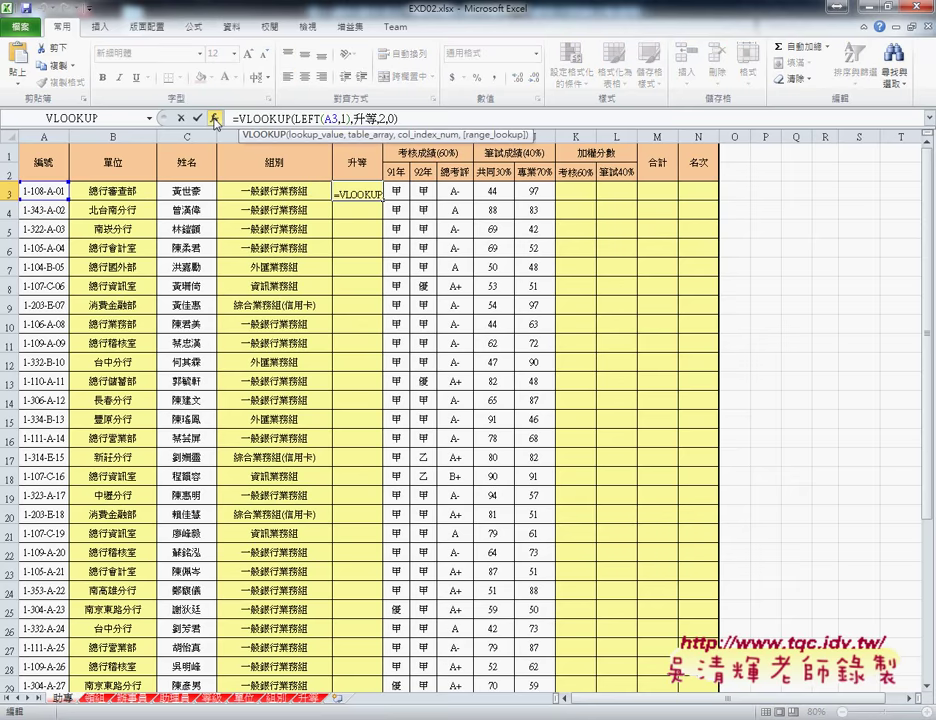
{"action": "left_click", "coordinate": [214, 117]}
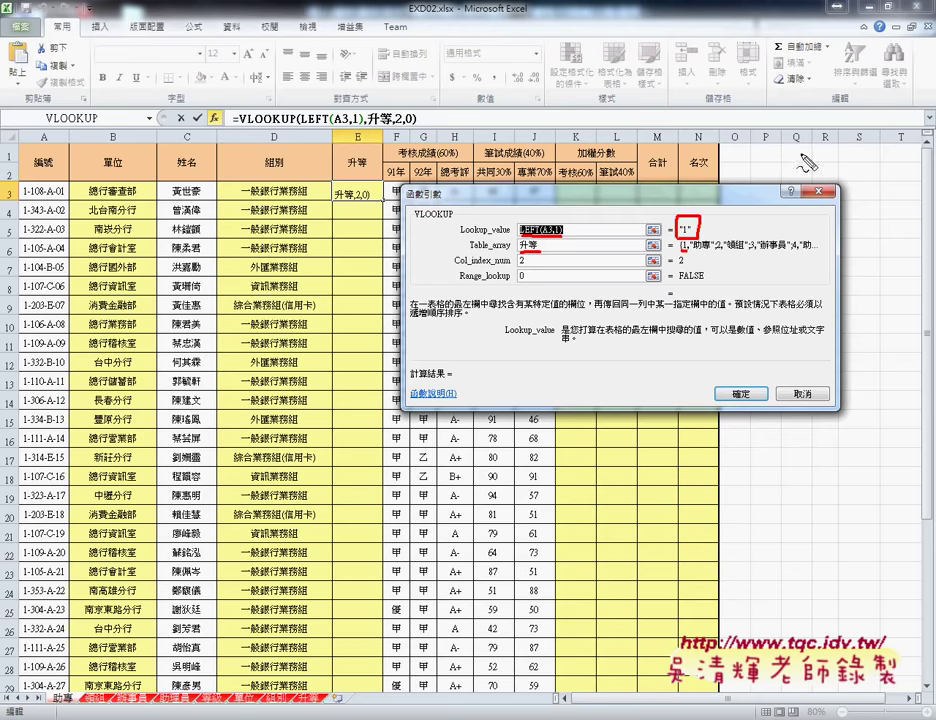
{"action": "left_click_drag", "start_coordinate": [601, 133], "coordinate": [601, 176]}
{"action": "mouse_move", "coordinate": [576, 128]}
{"action": "left_mouse_down"}
{"action": "mouse_move", "coordinate": [576, 149]}
{"action": "mouse_move", "coordinate": [614, 140]}
{"action": "left_mouse_up"}
{"action": "left_click_drag", "start_coordinate": [590, 185], "coordinate": [617, 185]}
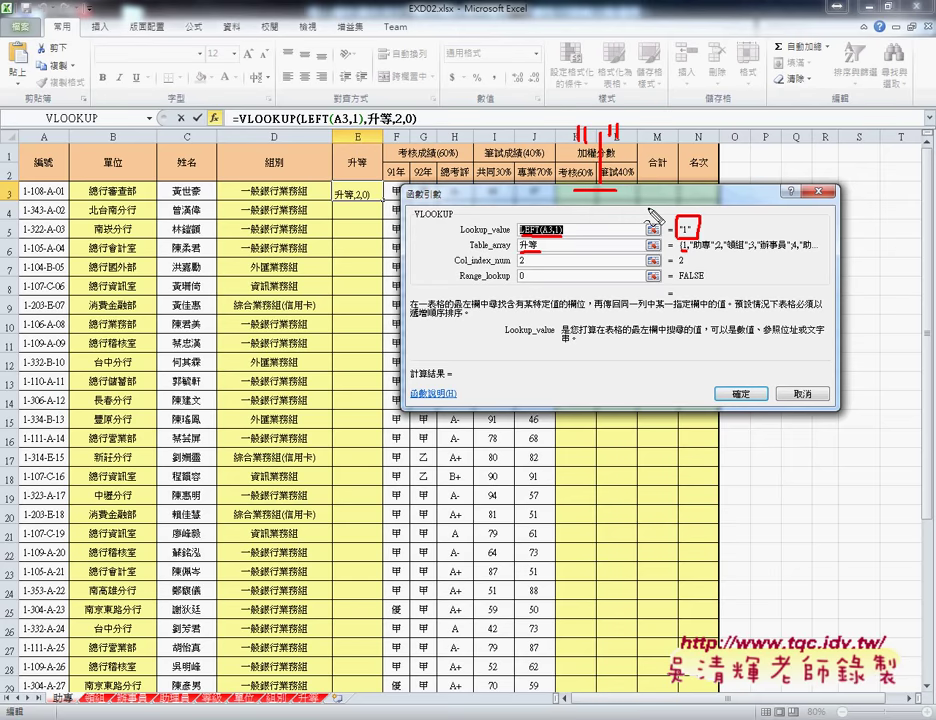
Annotate that joining text ones differs from numbers adding up to 2
{"action": "mouse_move", "coordinate": [612, 157]}
{"action": "left_mouse_down"}
{"action": "mouse_move", "coordinate": [650, 157]}
{"action": "mouse_move", "coordinate": [630, 185]}
{"action": "left_mouse_up"}
{"action": "mouse_move", "coordinate": [656, 120]}
{"action": "left_mouse_down"}
{"action": "mouse_move", "coordinate": [657, 136]}
{"action": "mouse_move", "coordinate": [693, 148]}
{"action": "mouse_move", "coordinate": [703, 126]}
{"action": "mouse_move", "coordinate": [745, 180]}
{"action": "mouse_move", "coordinate": [758, 180]}
{"action": "left_mouse_up"}
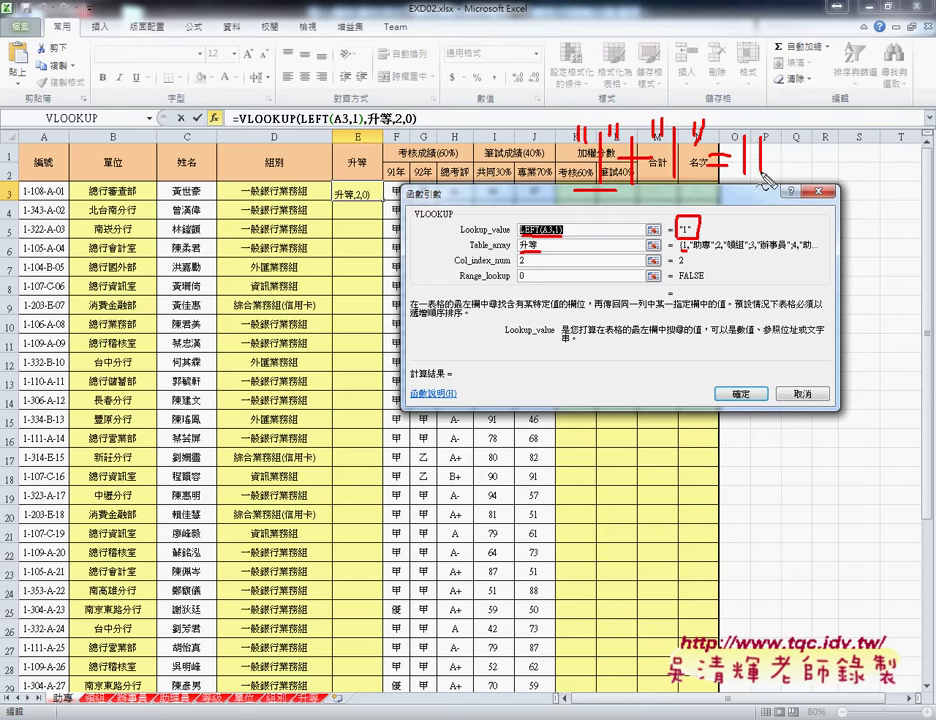
{"action": "left_click_drag", "start_coordinate": [796, 112], "coordinate": [786, 158]}
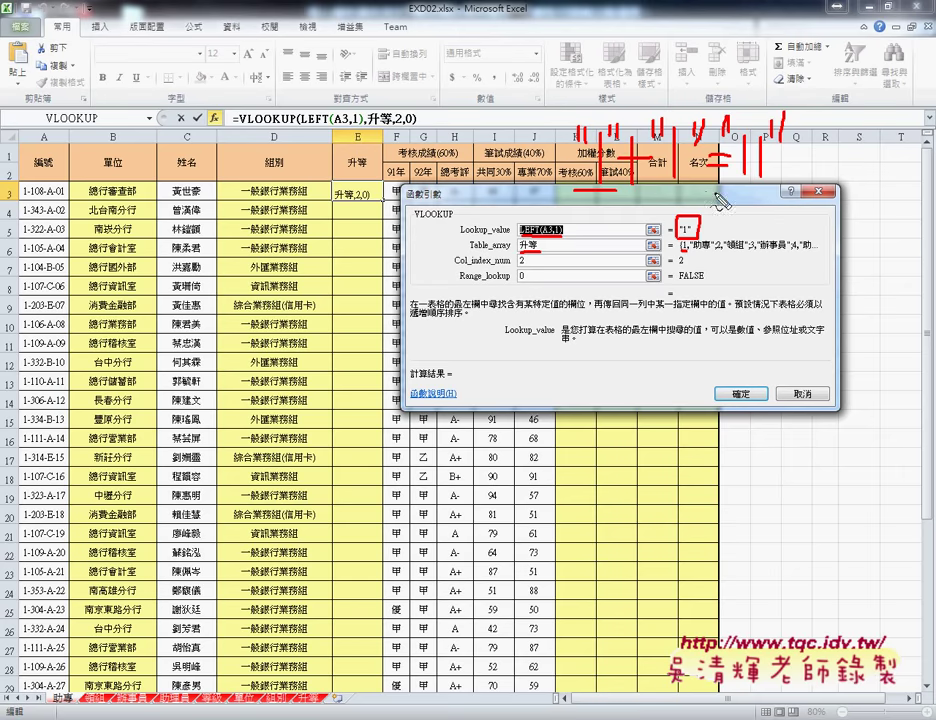
{"action": "mouse_move", "coordinate": [768, 189]}
{"action": "left_mouse_down"}
{"action": "mouse_move", "coordinate": [767, 222]}
{"action": "mouse_move", "coordinate": [806, 205]}
{"action": "mouse_move", "coordinate": [795, 218]}
{"action": "mouse_move", "coordinate": [814, 218]}
{"action": "mouse_move", "coordinate": [846, 198]}
{"action": "mouse_move", "coordinate": [848, 208]}
{"action": "mouse_move", "coordinate": [886, 214]}
{"action": "left_mouse_up"}
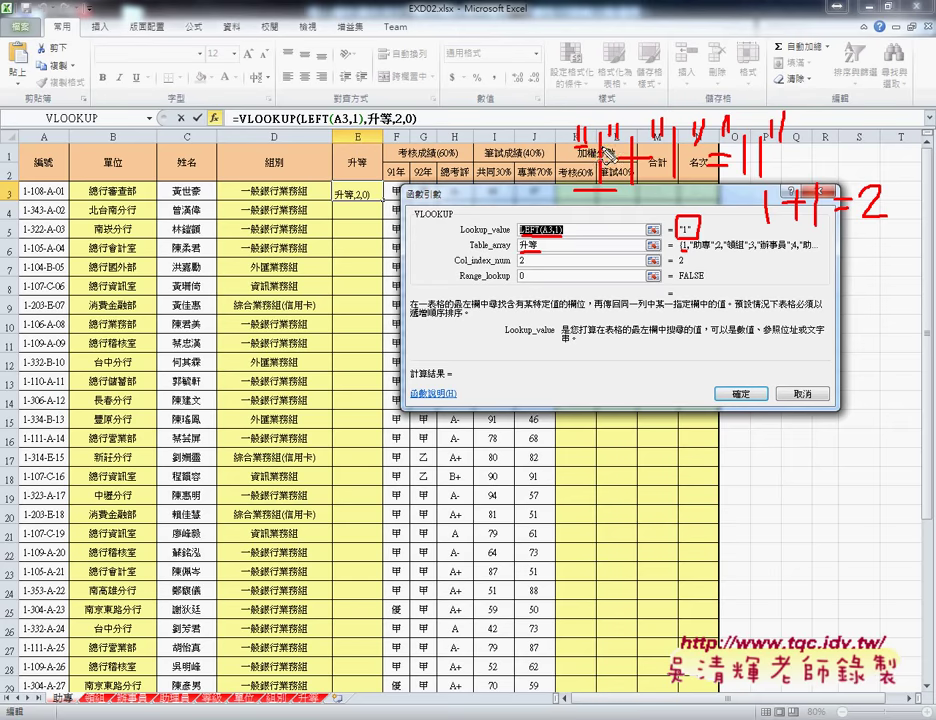
{"action": "left_click_drag", "start_coordinate": [632, 145], "coordinate": [632, 178]}
{"action": "left_click_drag", "start_coordinate": [605, 162], "coordinate": [650, 160]}
Annotate text 1 versus number 1, crossing out their equality and marking the "1" result
{"action": "mouse_move", "coordinate": [474, 36]}
{"action": "left_mouse_down"}
{"action": "mouse_move", "coordinate": [477, 64]}
{"action": "mouse_move", "coordinate": [499, 45]}
{"action": "mouse_move", "coordinate": [586, 66]}
{"action": "left_mouse_up"}
{"action": "left_click_drag", "start_coordinate": [633, 25], "coordinate": [630, 88]}
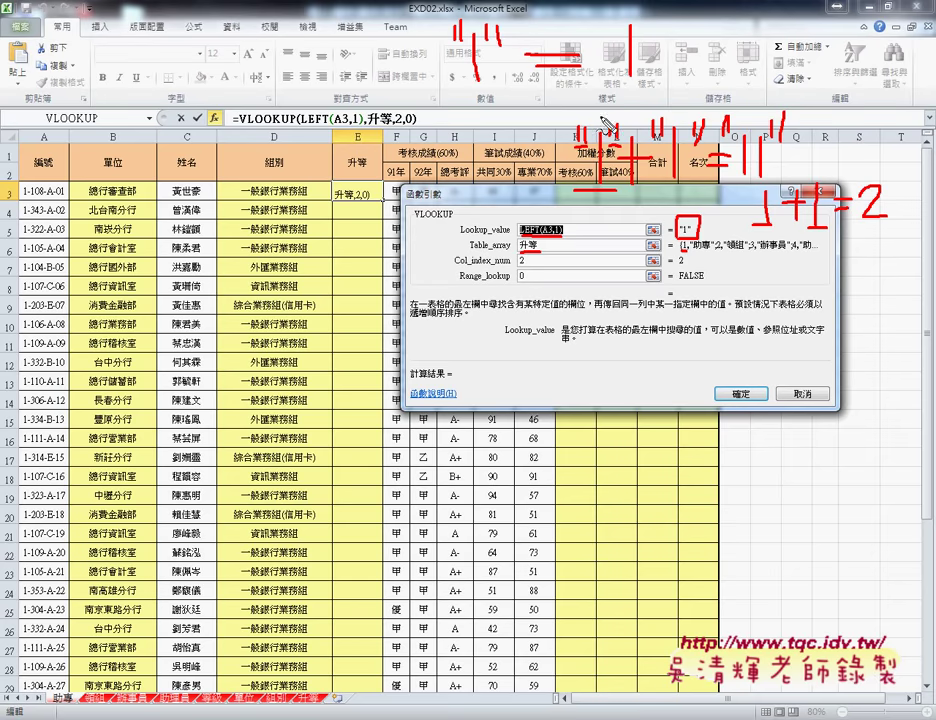
{"action": "left_click_drag", "start_coordinate": [578, 42], "coordinate": [545, 100]}
{"action": "left_click_drag", "start_coordinate": [535, 45], "coordinate": [590, 95]}
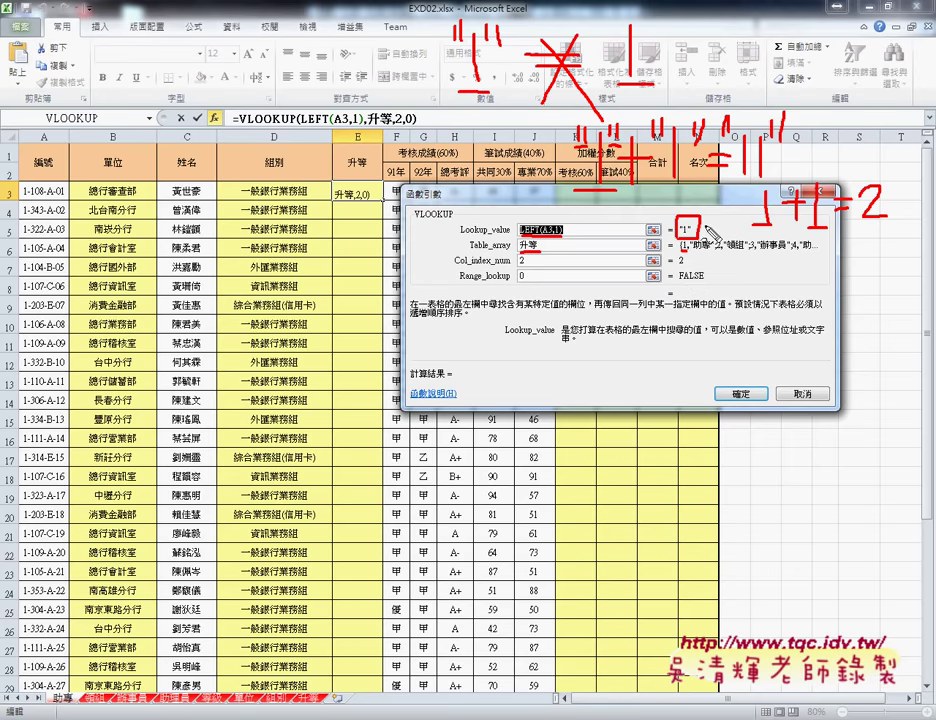
{"action": "left_click_drag", "start_coordinate": [700, 231], "coordinate": [726, 241]}
Wrap the lookup value in VALUE, making it value(LEFT(A3,1))
{"action": "key", "text": "Escape"}
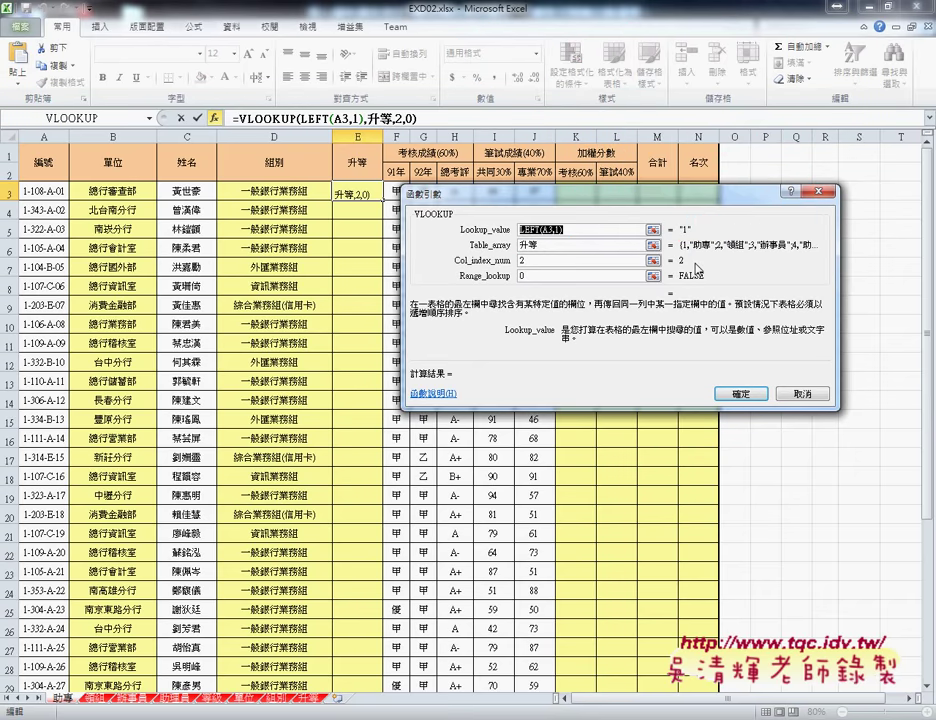
{"action": "key", "text": "Right"}
{"action": "type", "text": "《"}
{"action": "key", "text": "BackSpace"}
{"action": "type", "text": "valu"}
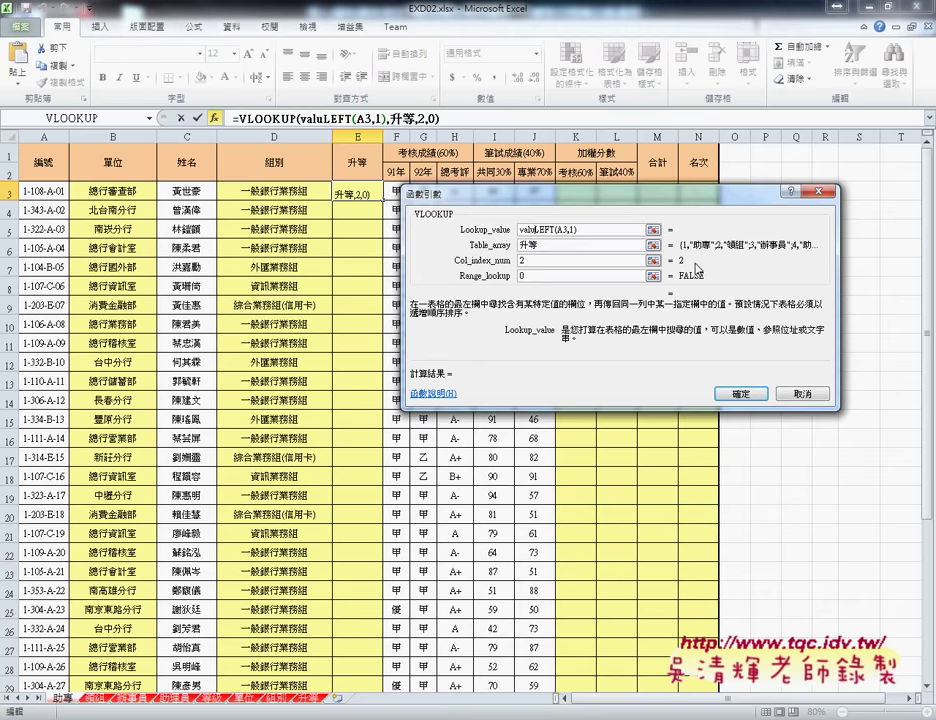
{"action": "type", "text": "e"}
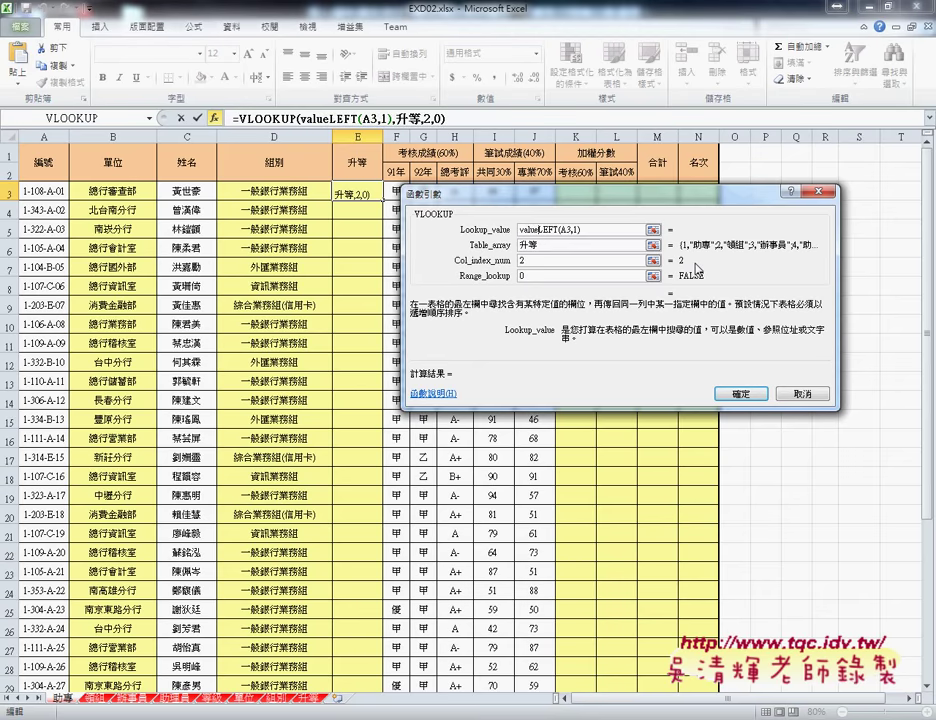
{"action": "type", "text": "("}
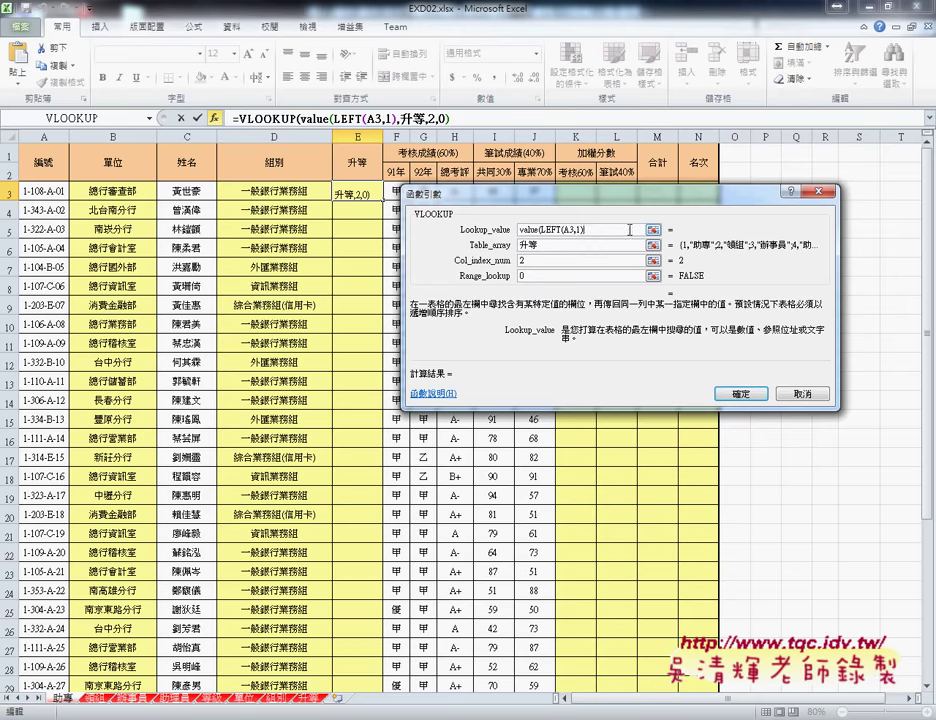
{"action": "type", "text": ")"}
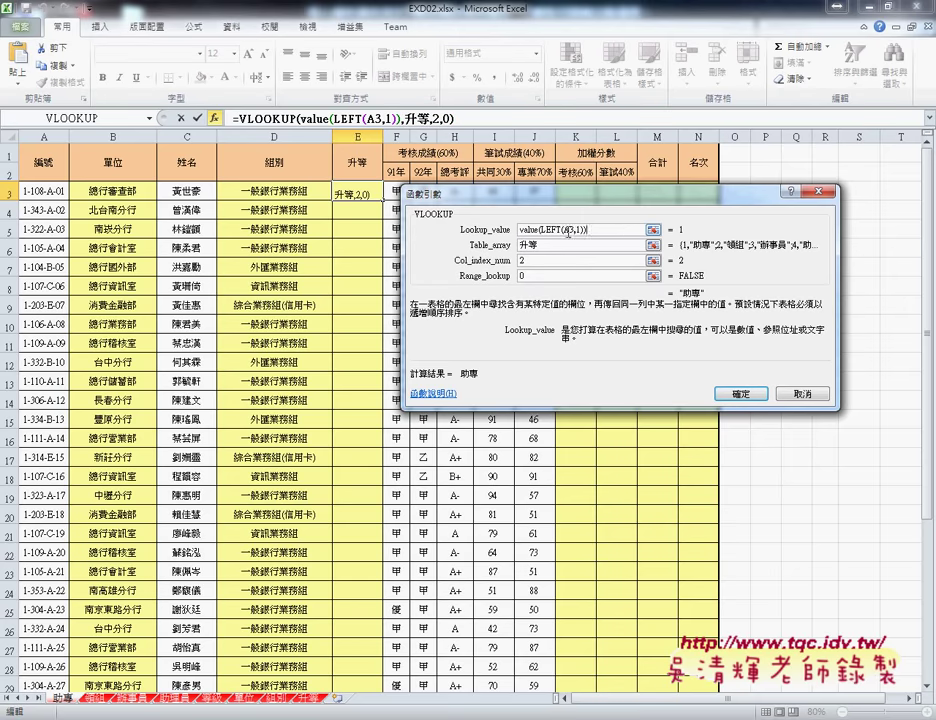
Highlight LEFT(A3,1) to explain its result, then accept the formula returning 助專
{"action": "left_click_drag", "start_coordinate": [541, 230], "coordinate": [583, 232]}
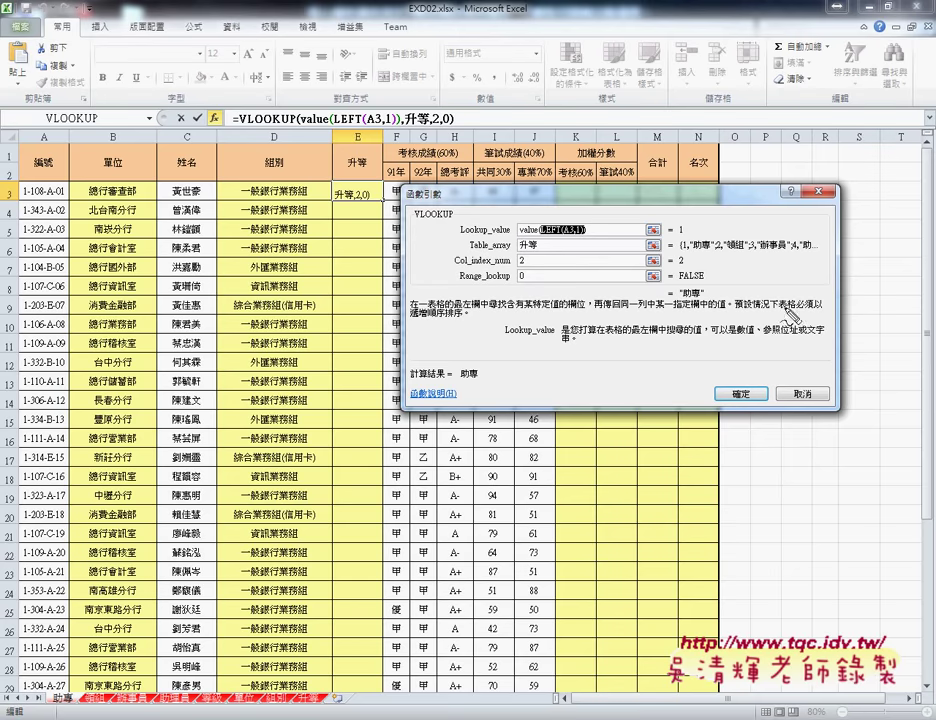
{"action": "mouse_move", "coordinate": [679, 234]}
{"action": "left_mouse_down"}
{"action": "mouse_move", "coordinate": [690, 228]}
{"action": "mouse_move", "coordinate": [684, 222]}
{"action": "left_mouse_up"}
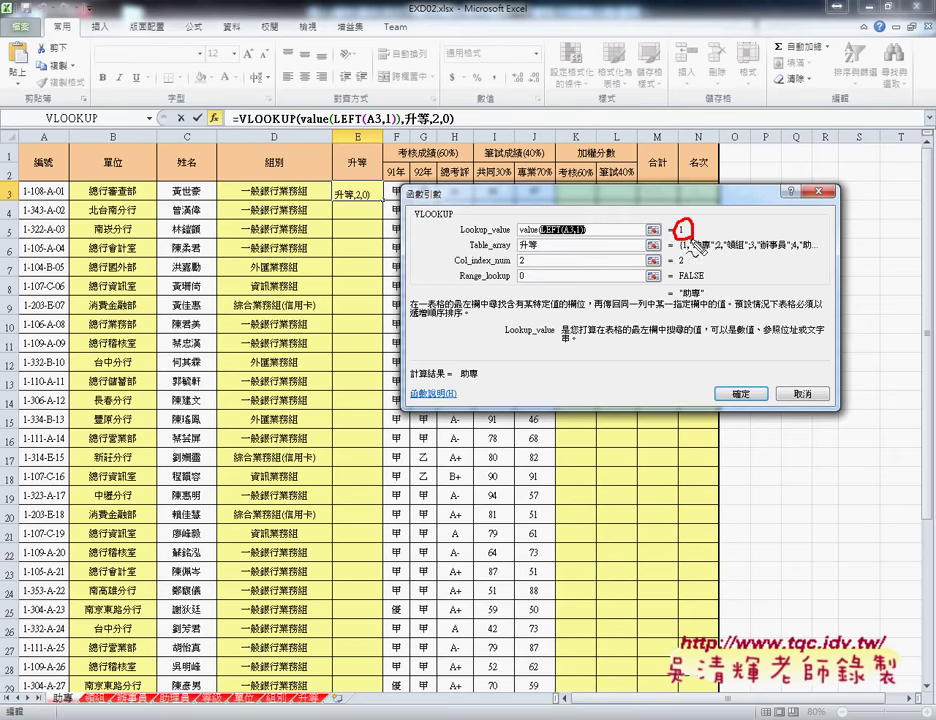
{"action": "left_click_drag", "start_coordinate": [655, 170], "coordinate": [662, 213]}
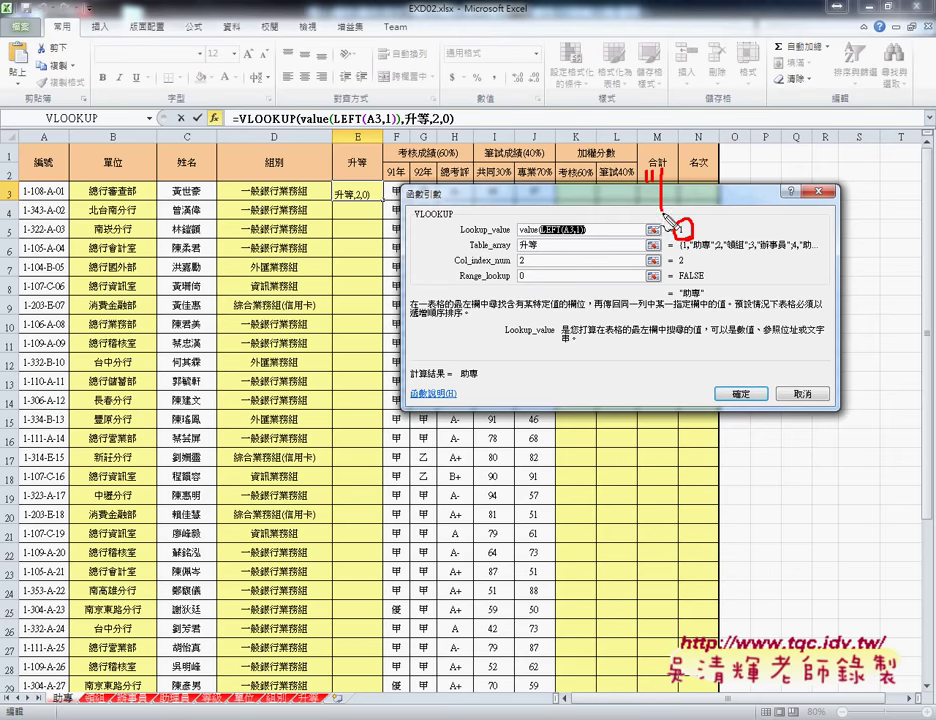
{"action": "left_click_drag", "start_coordinate": [678, 170], "coordinate": [678, 186]}
{"action": "left_click_drag", "start_coordinate": [544, 234], "coordinate": [582, 234]}
{"action": "left_click_drag", "start_coordinate": [678, 184], "coordinate": [688, 222]}
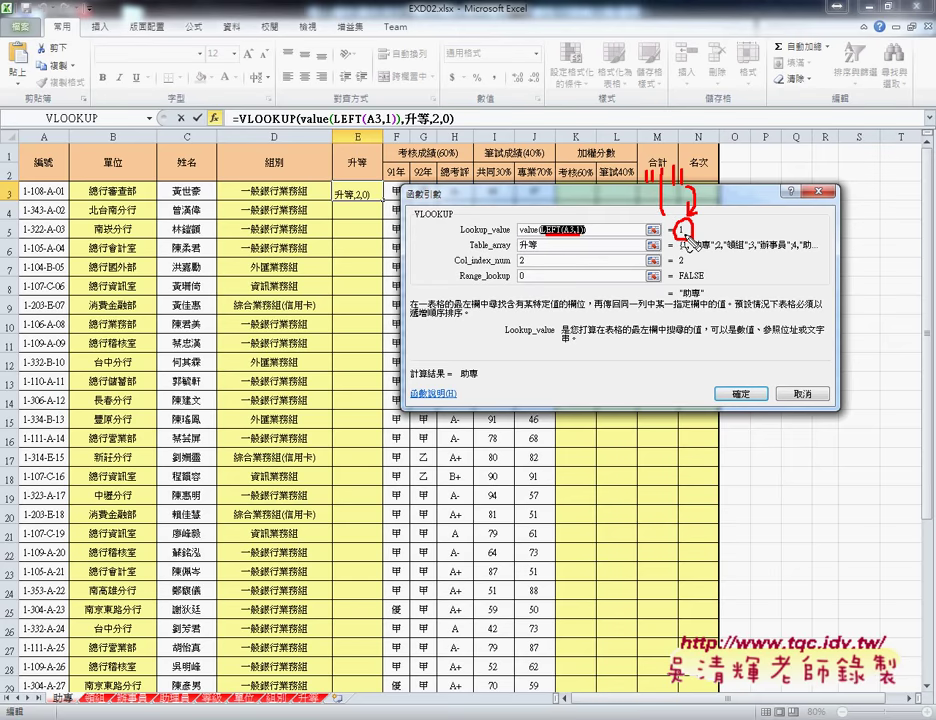
{"action": "mouse_move", "coordinate": [676, 230]}
{"action": "left_mouse_down"}
{"action": "mouse_move", "coordinate": [668, 245]}
{"action": "mouse_move", "coordinate": [676, 262]}
{"action": "left_mouse_up"}
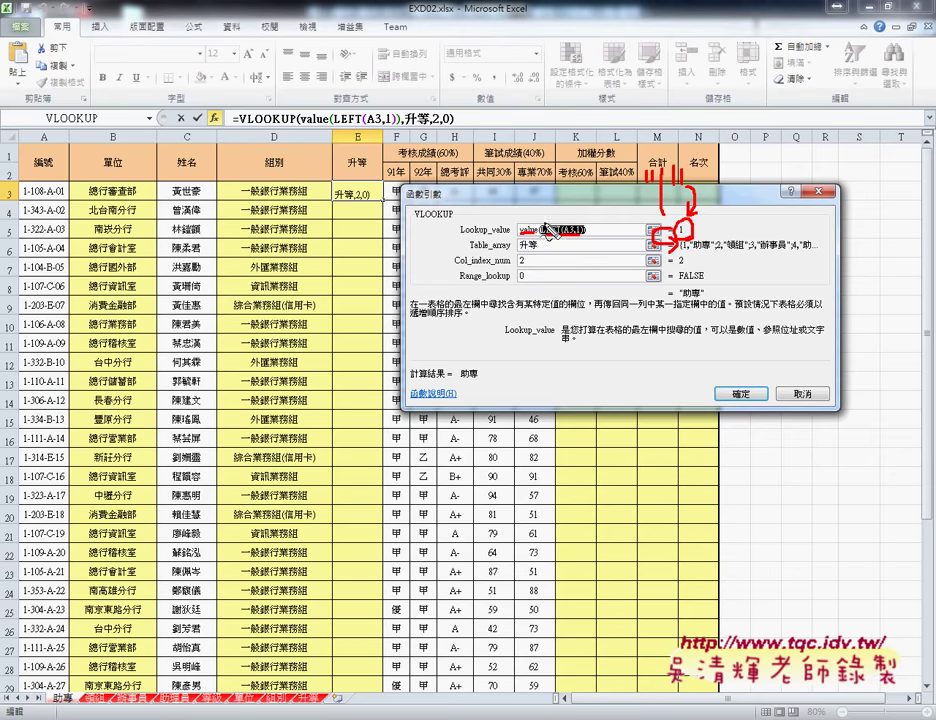
{"action": "left_click_drag", "start_coordinate": [582, 222], "coordinate": [586, 237]}
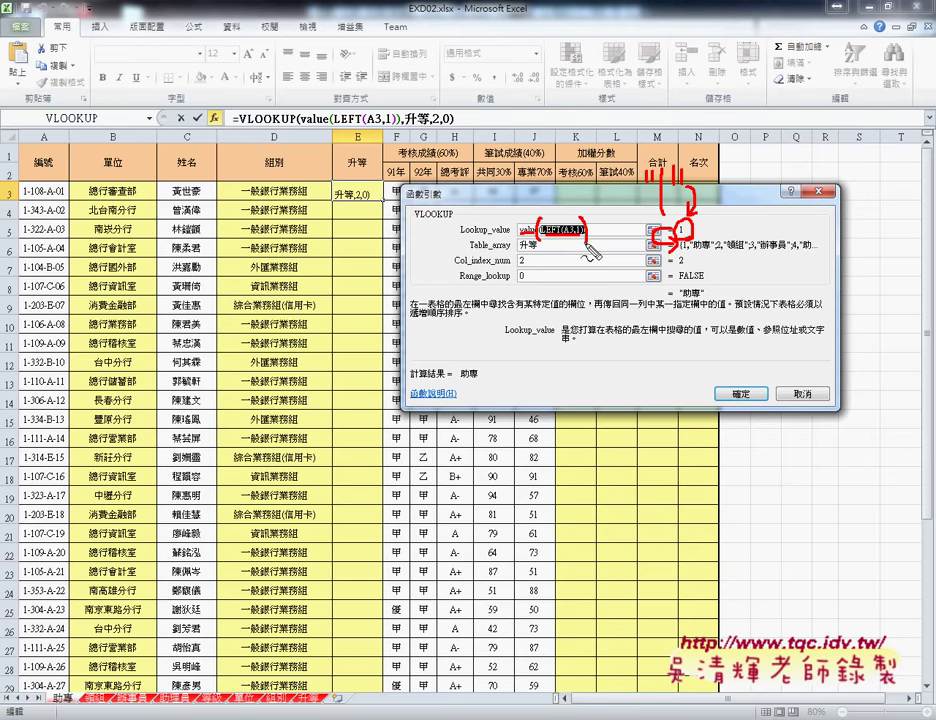
{"action": "key", "text": "Escape"}
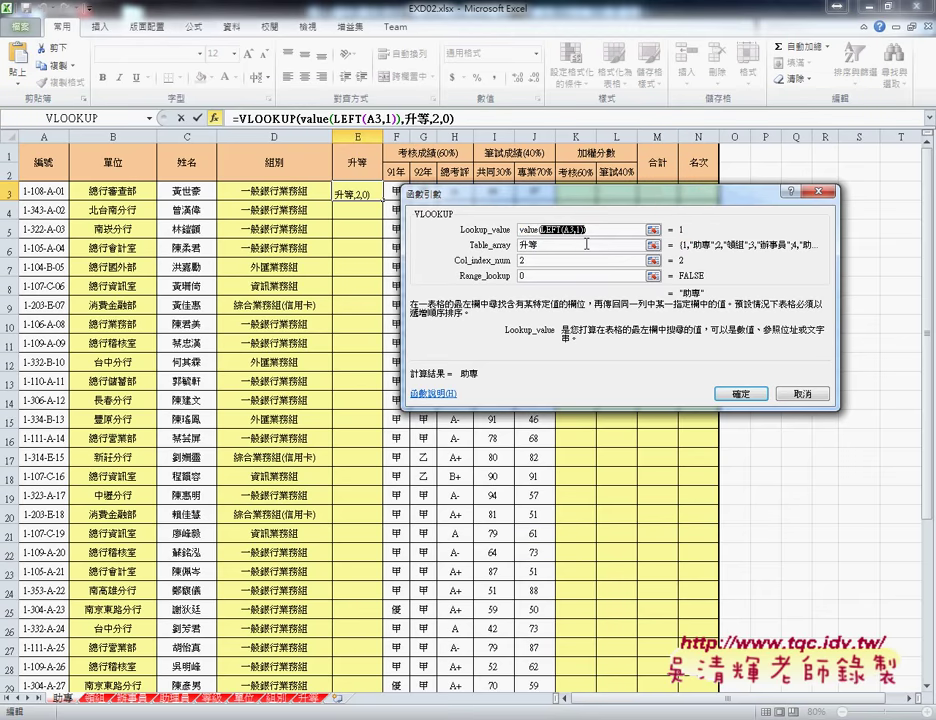
{"action": "left_click", "coordinate": [740, 397]}
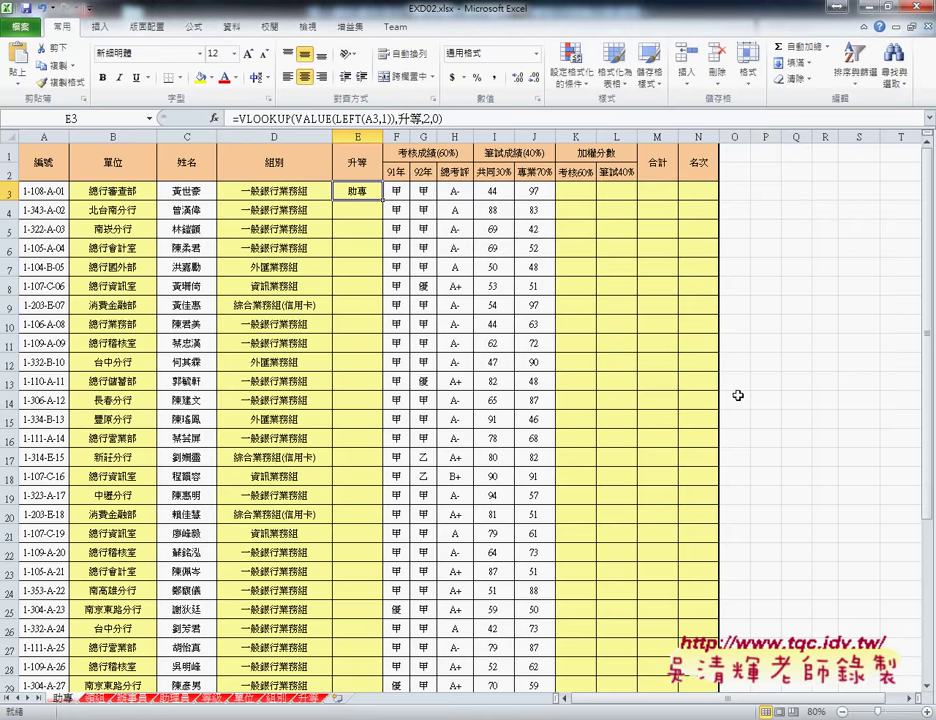
Fill E3's VALUE-wrapped VLOOKUP down column E and review its parts in the formula bar
{"action": "double_click", "coordinate": [383, 199]}
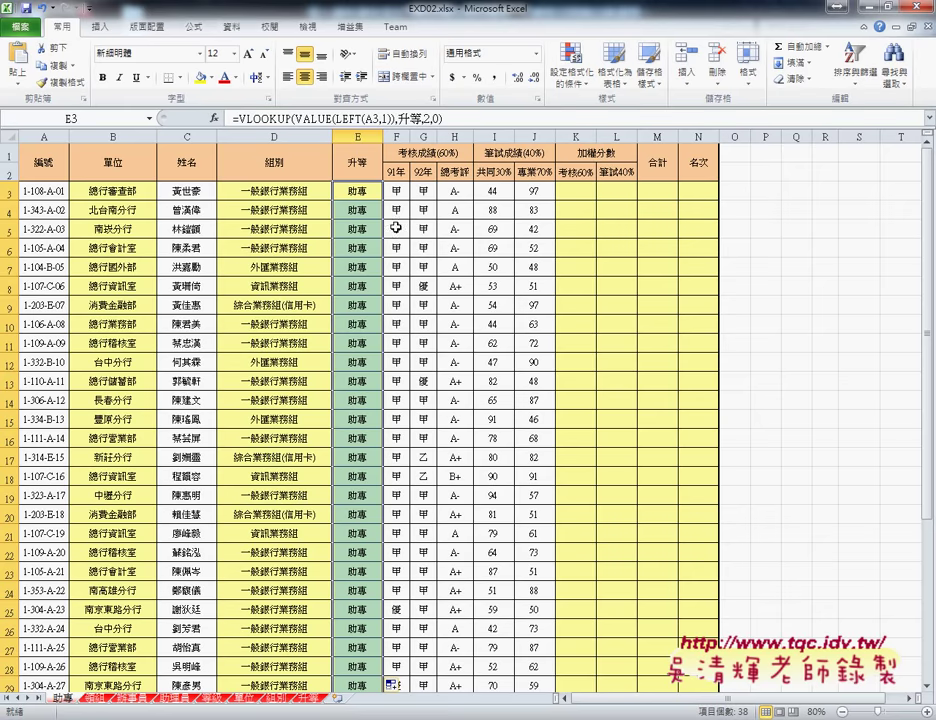
{"action": "left_click_drag", "start_coordinate": [294, 119], "coordinate": [323, 119]}
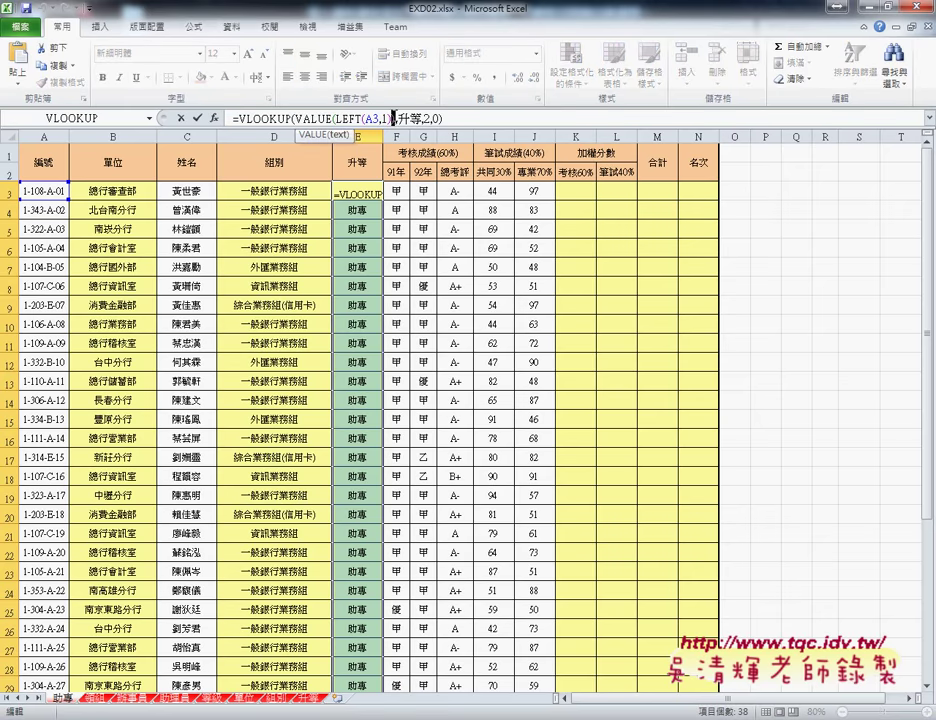
{"action": "left_click", "coordinate": [394, 119]}
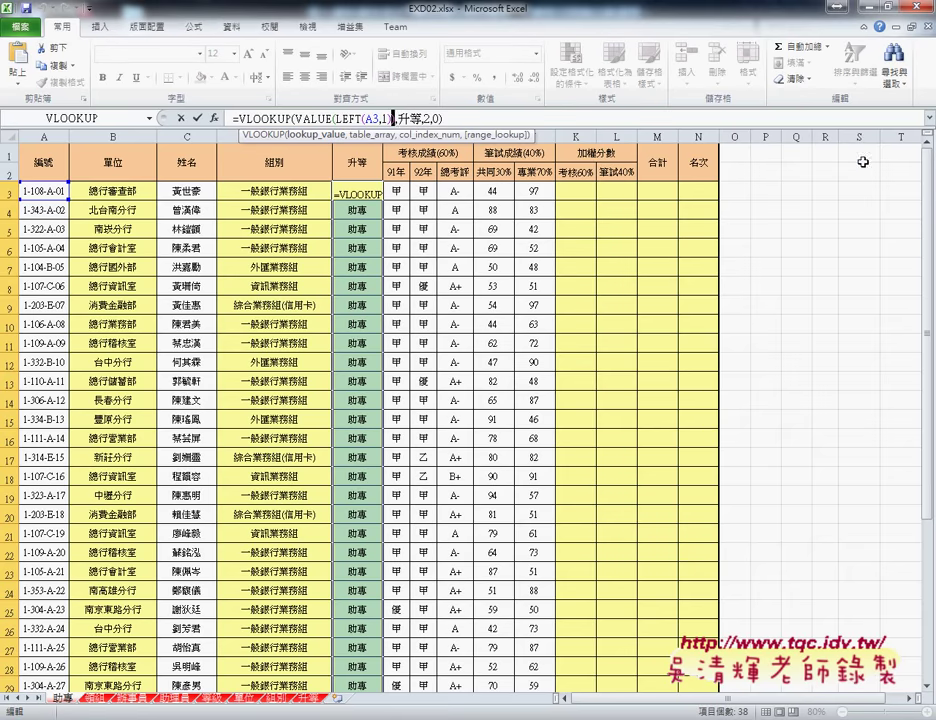
{"action": "left_click", "coordinate": [197, 117]}
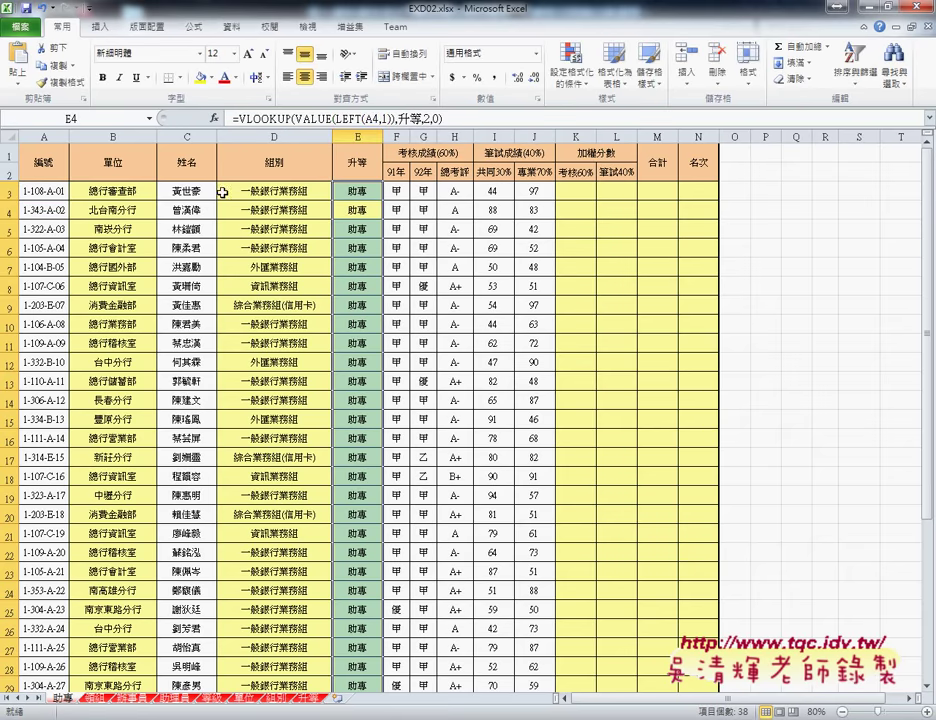
{"action": "left_click", "coordinate": [253, 190]}
{"action": "left_click", "coordinate": [366, 190]}
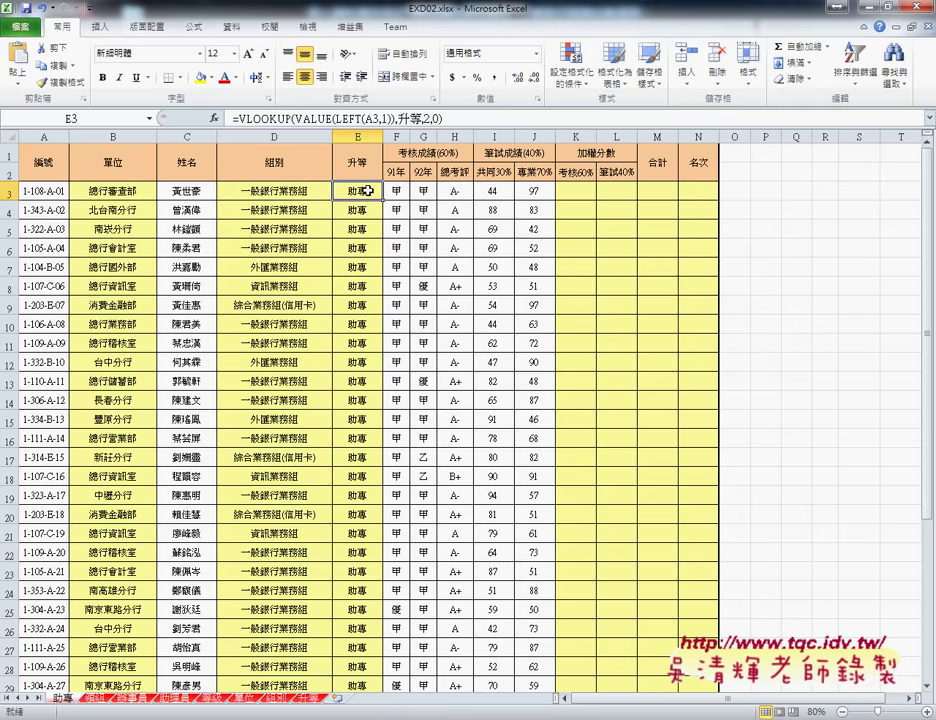
{"action": "left_click_drag", "start_coordinate": [396, 190], "coordinate": [458, 190]}
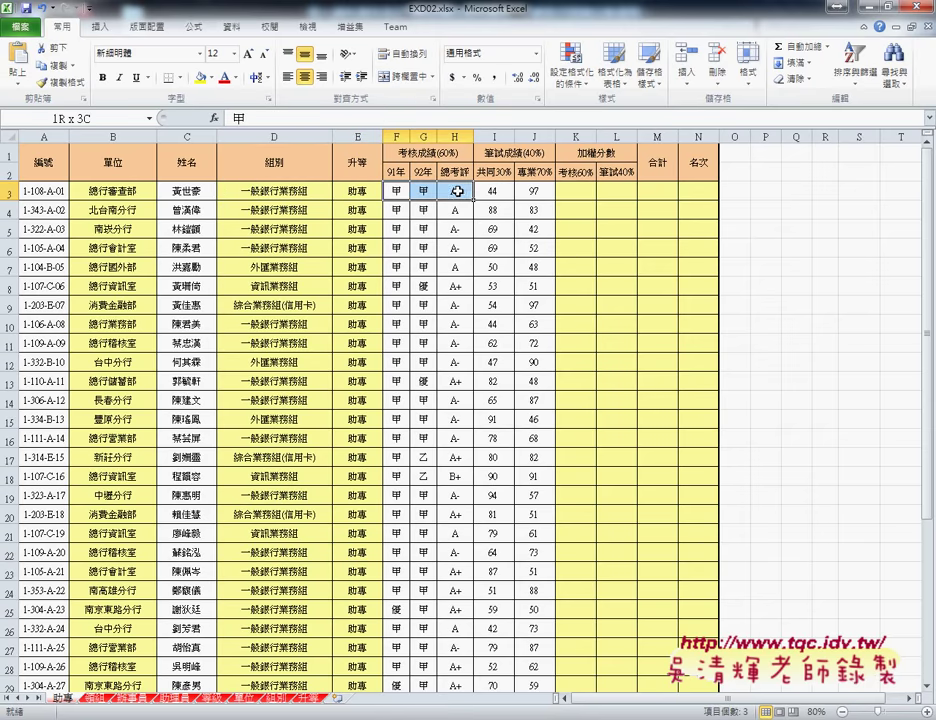
{"action": "left_click", "coordinate": [585, 188]}
{"action": "left_click", "coordinate": [487, 189]}
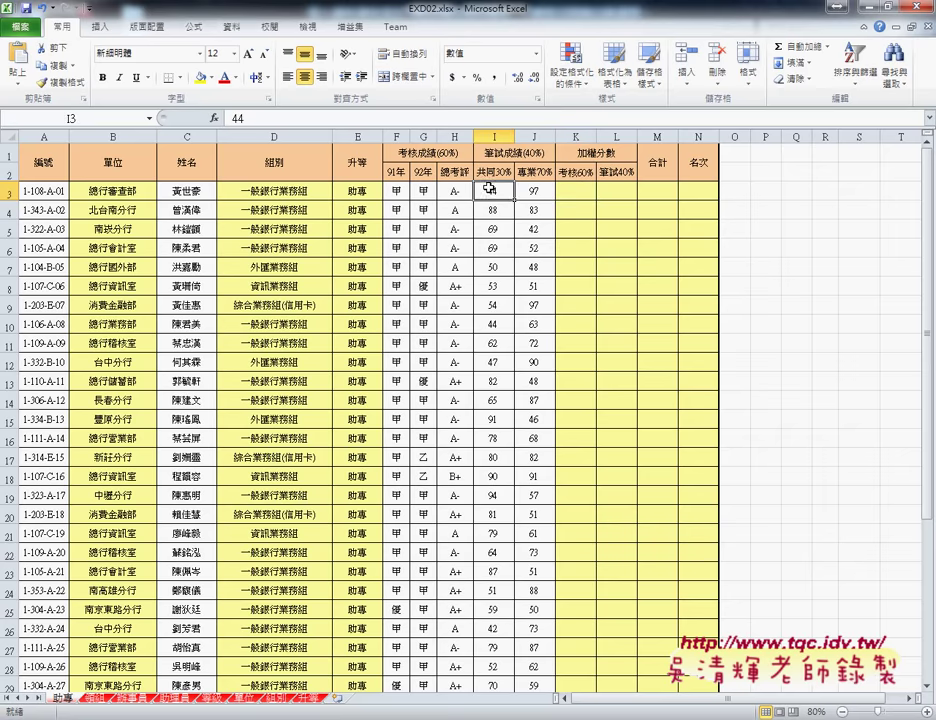
{"action": "left_click", "coordinate": [536, 189]}
{"action": "left_click", "coordinate": [632, 191]}
{"action": "left_click", "coordinate": [654, 190]}
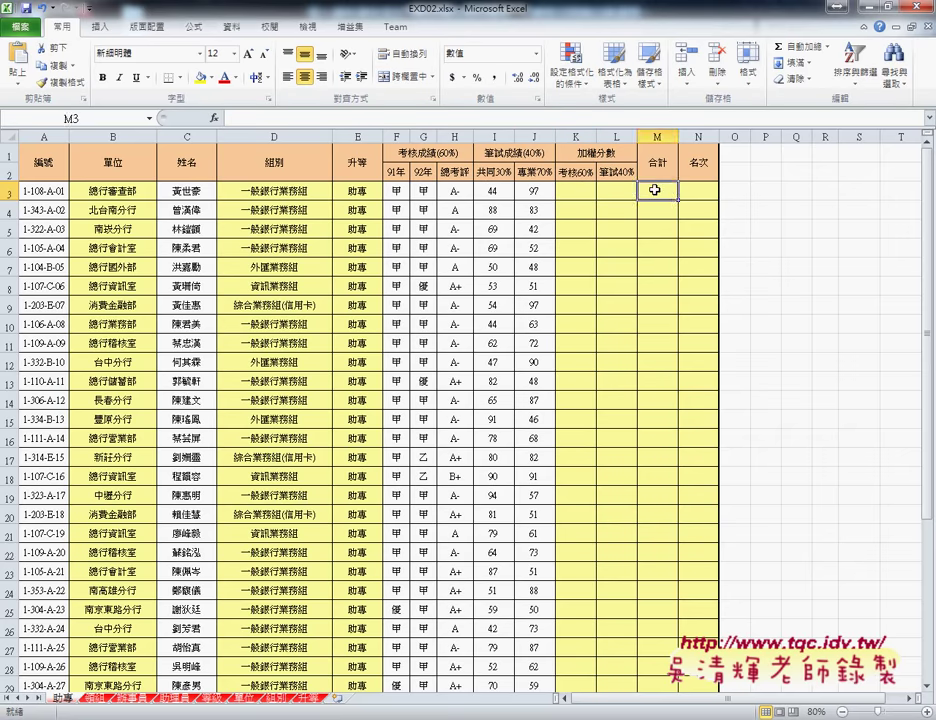
{"action": "left_click", "coordinate": [699, 190]}
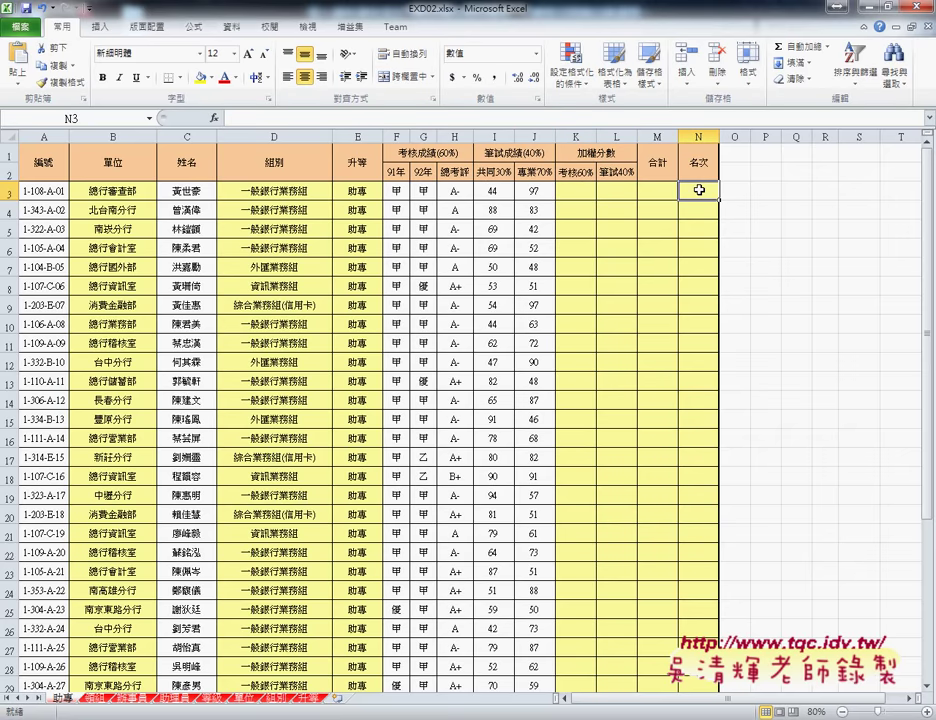